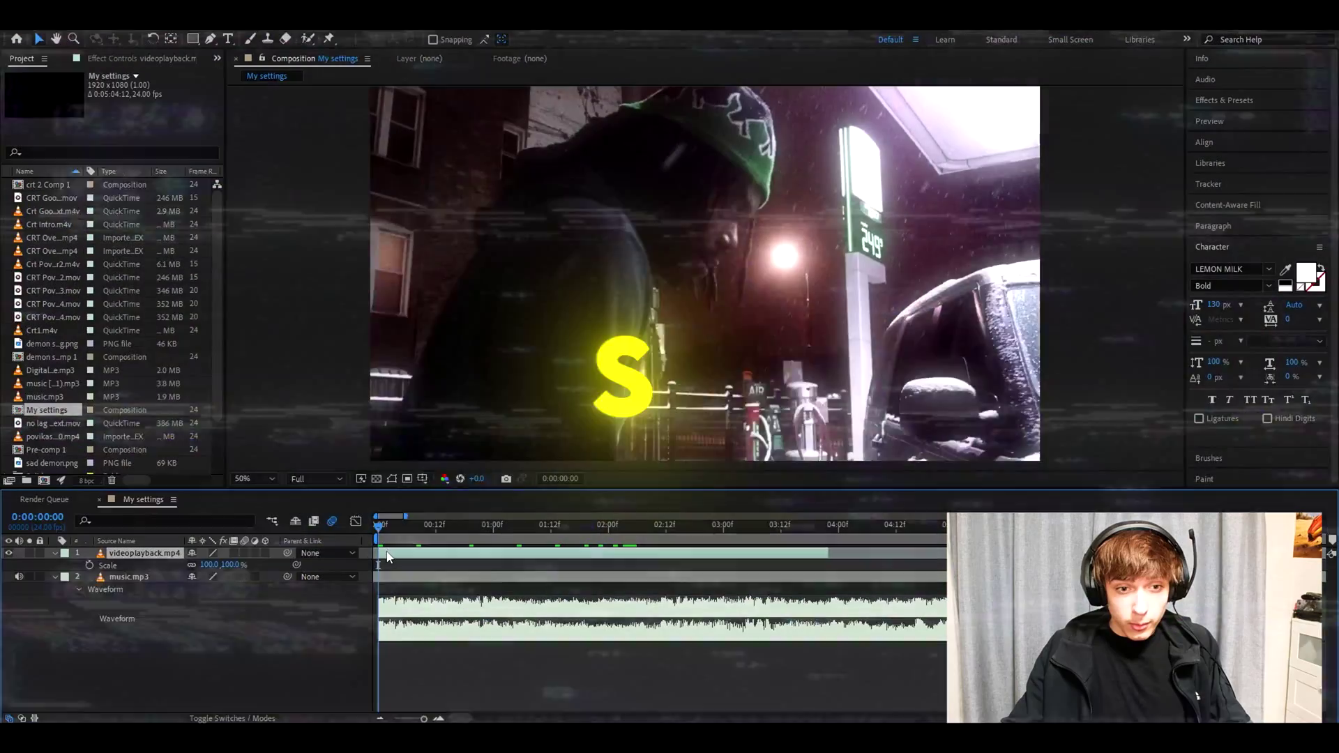
Step: Pre-compose the videoplayback.mp4 layer as "crt", moving all attributes into the new composition
right_click(388, 554)
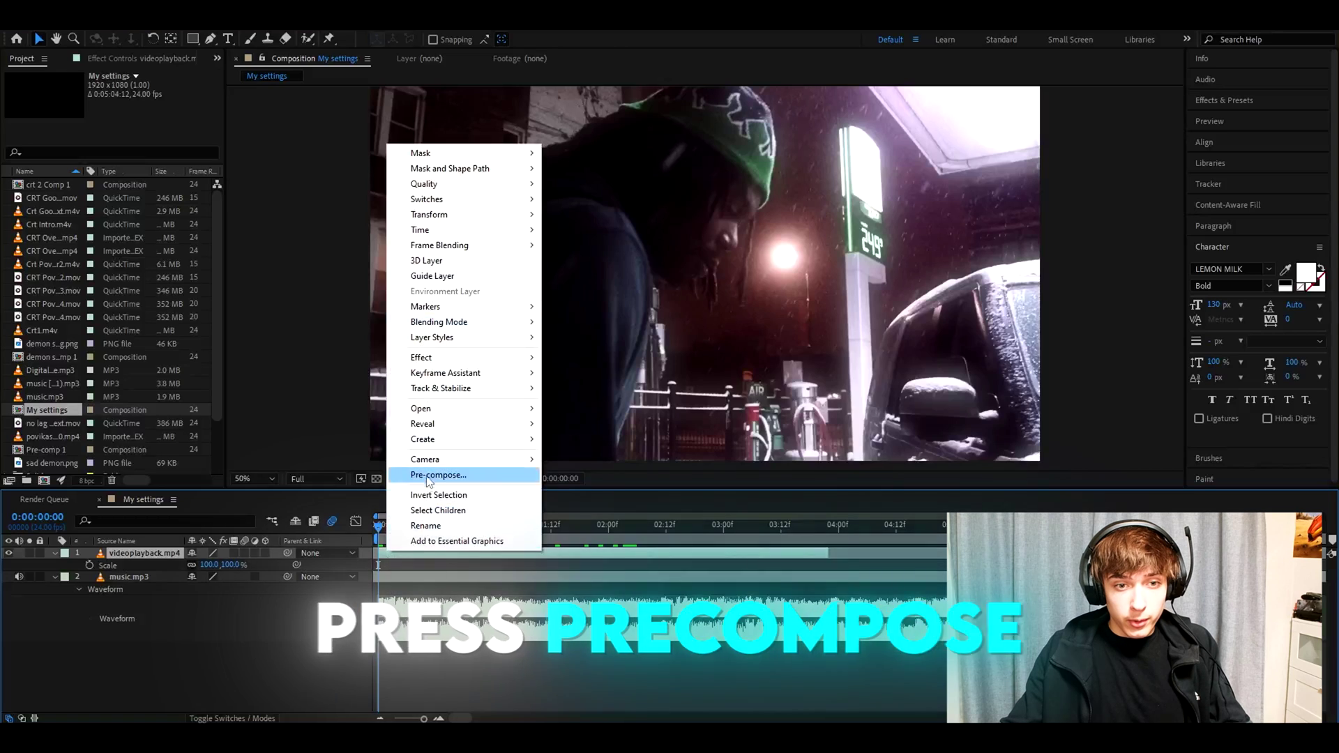
left_click(429, 476)
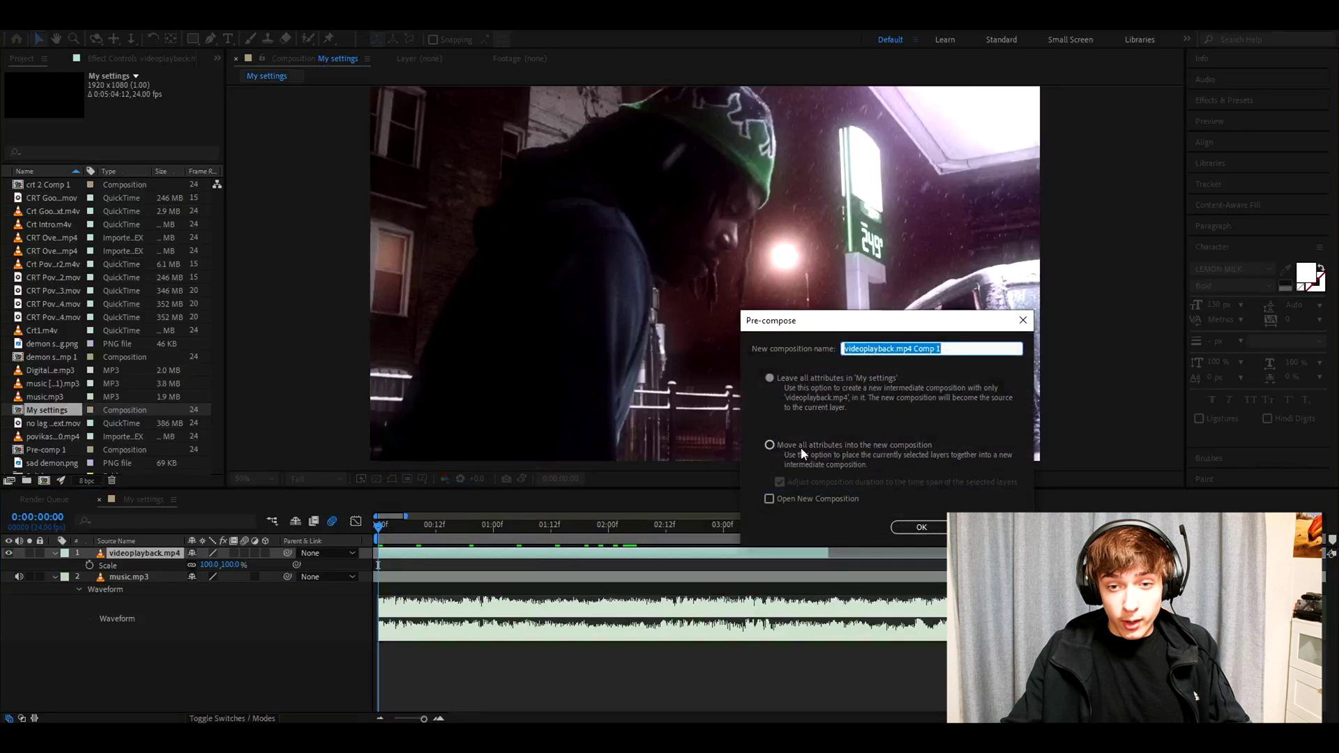
left_click(769, 445)
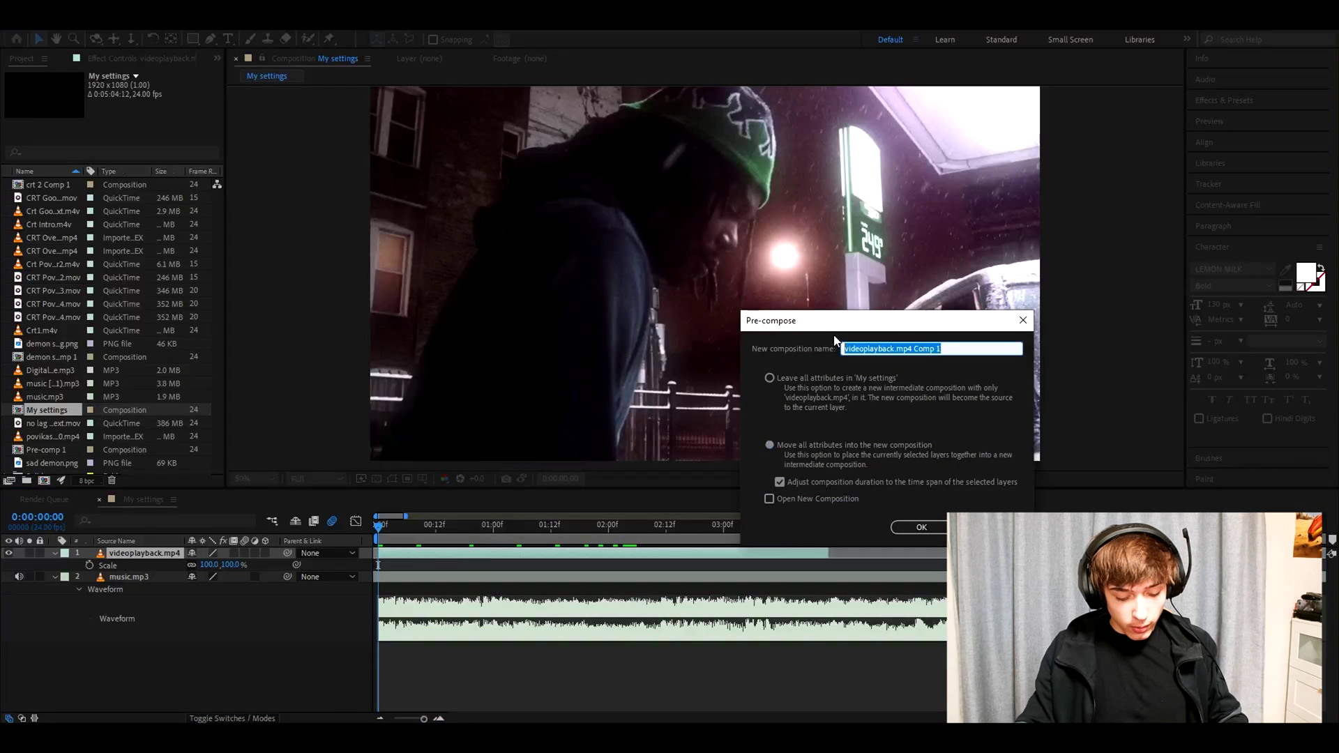
type("crt")
key("Return")
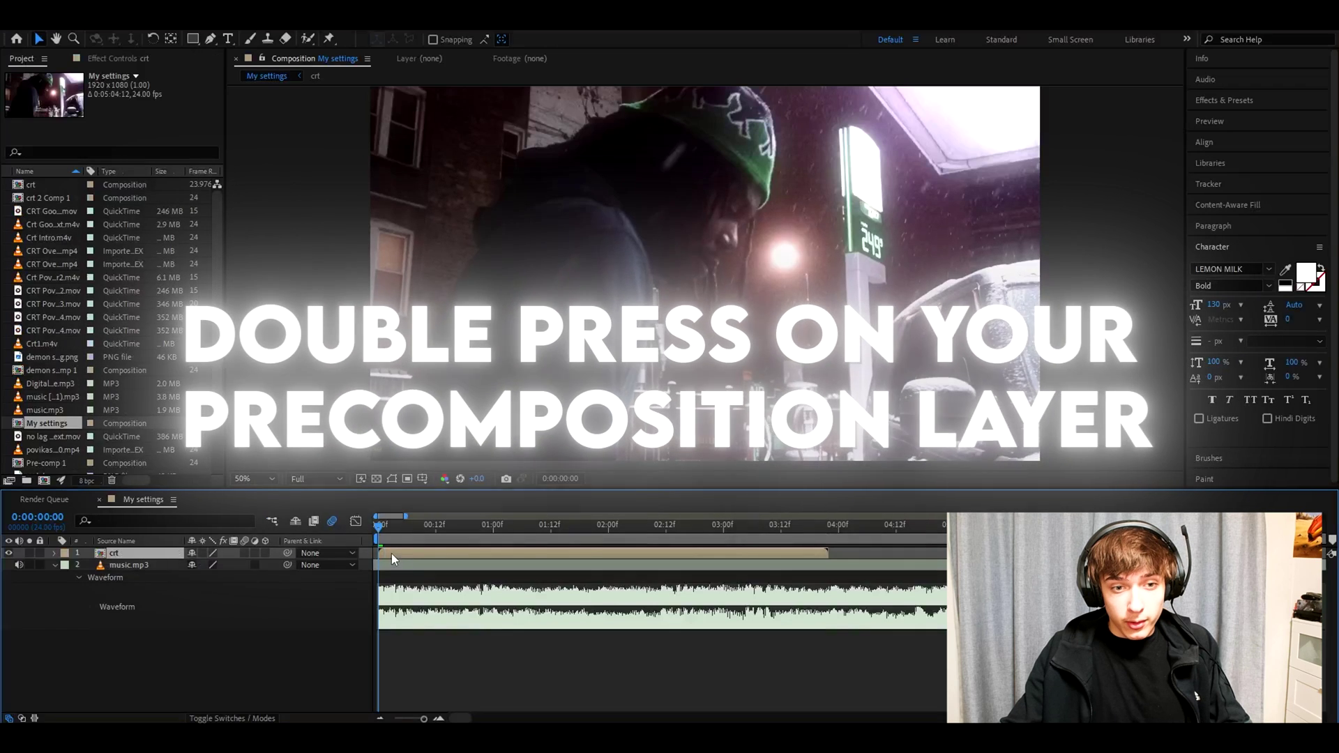
Step: Open the crt pre-composition and set its size to 720 px wide by 480 px high
double_click(392, 554)
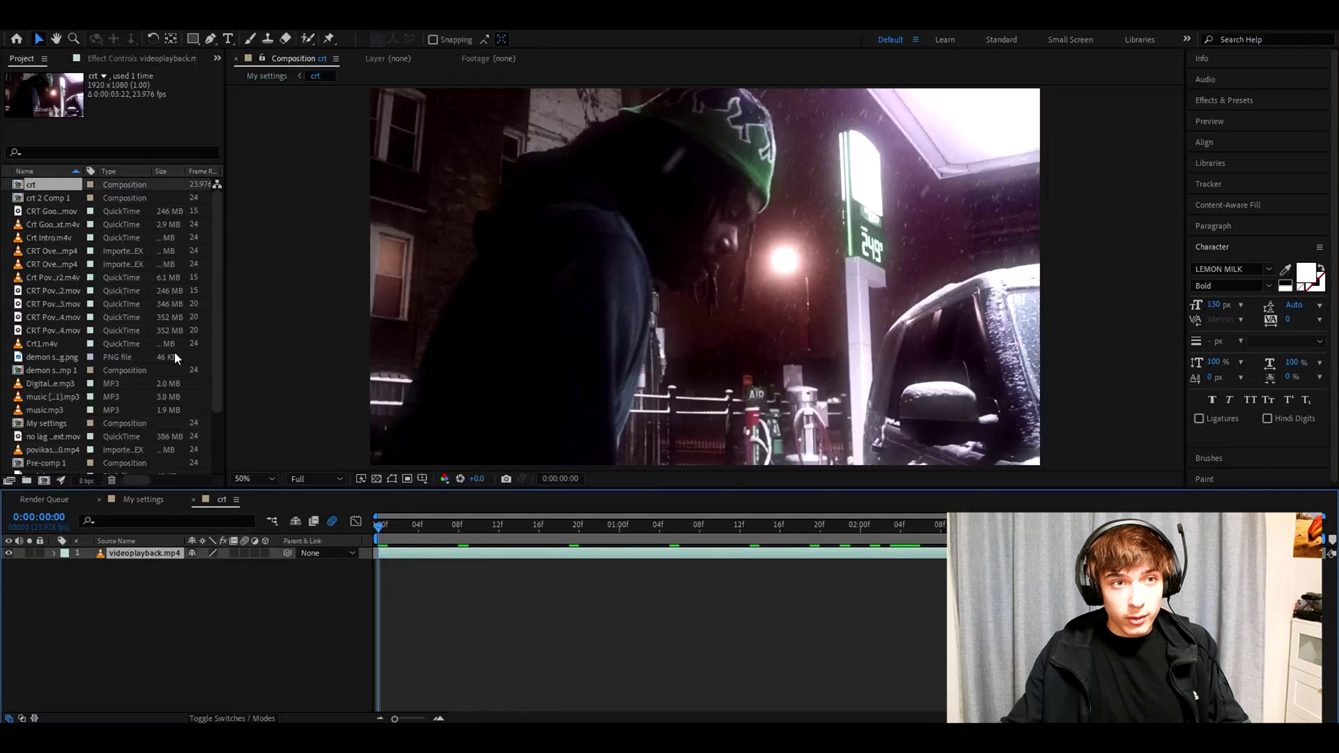
left_click(69, 22)
left_click(104, 59)
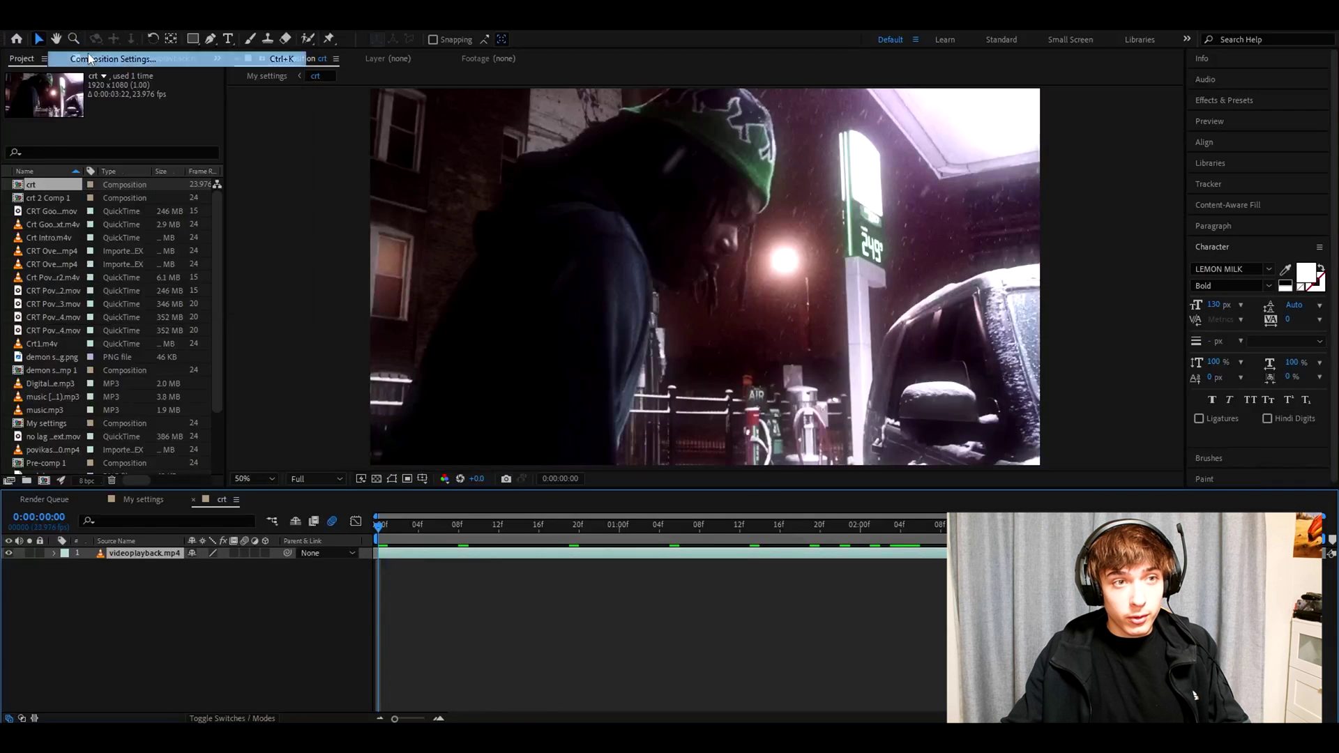
left_click(446, 353)
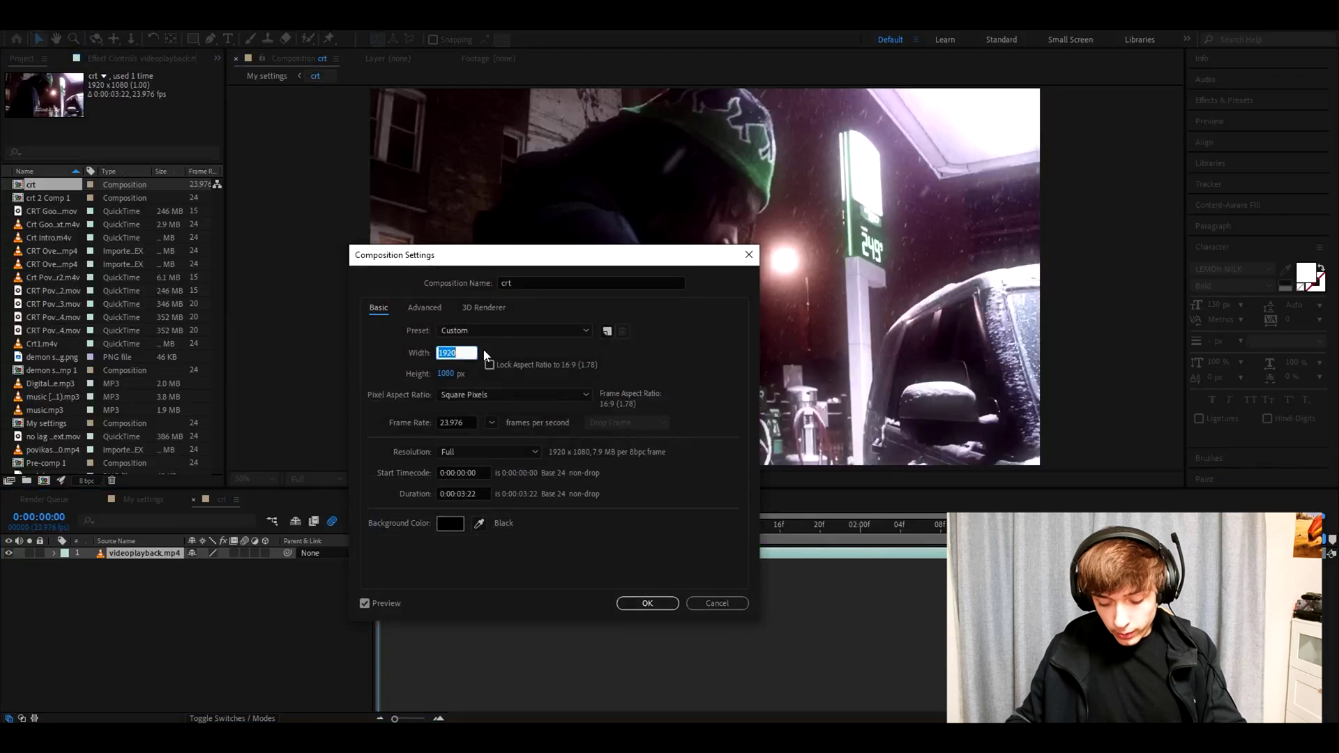
type("7")
left_click(446, 374)
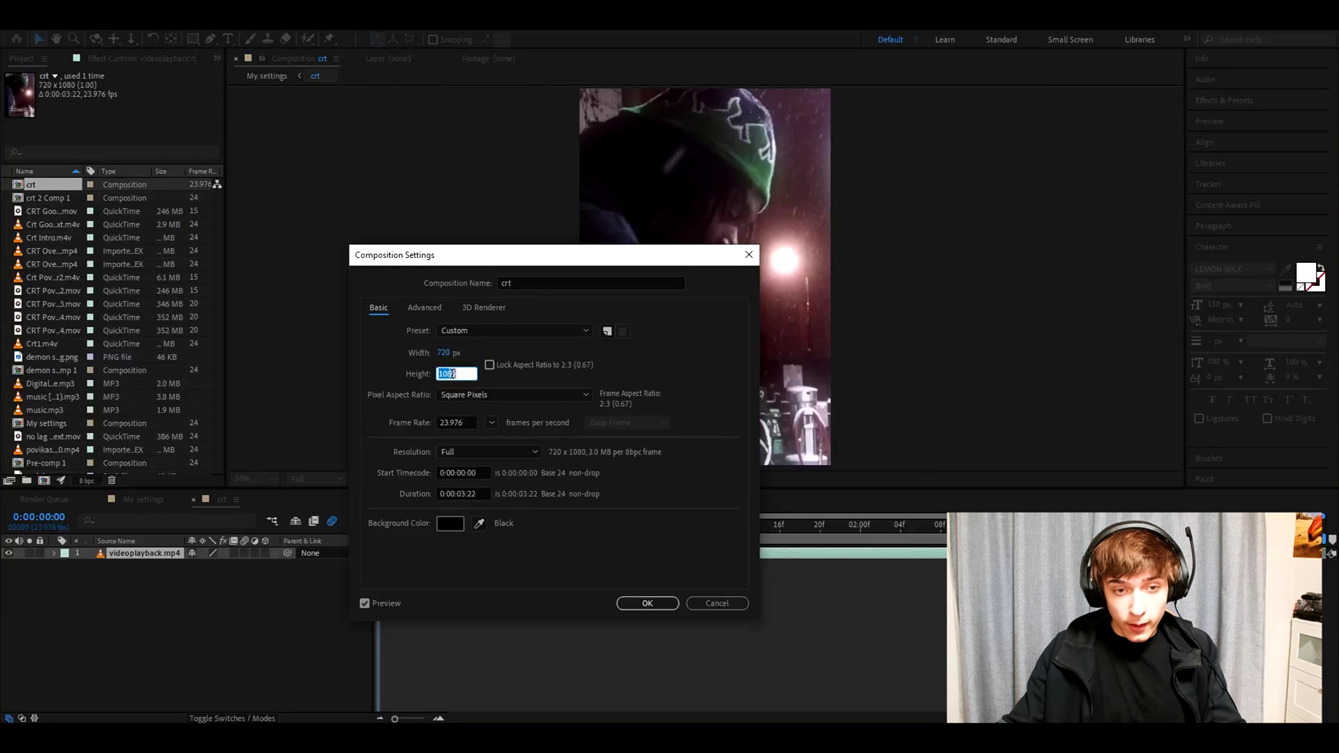
key("BackSpace")
type("480")
key("Return")
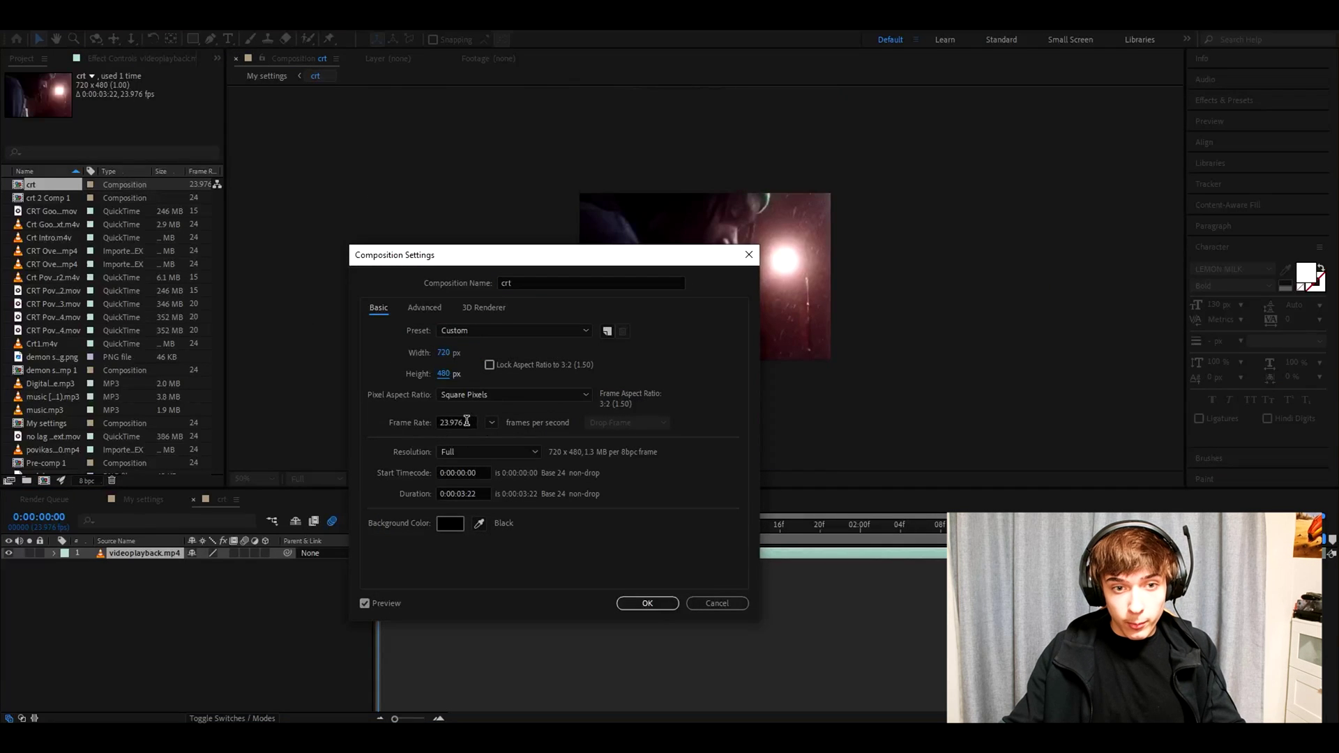
left_click(644, 603)
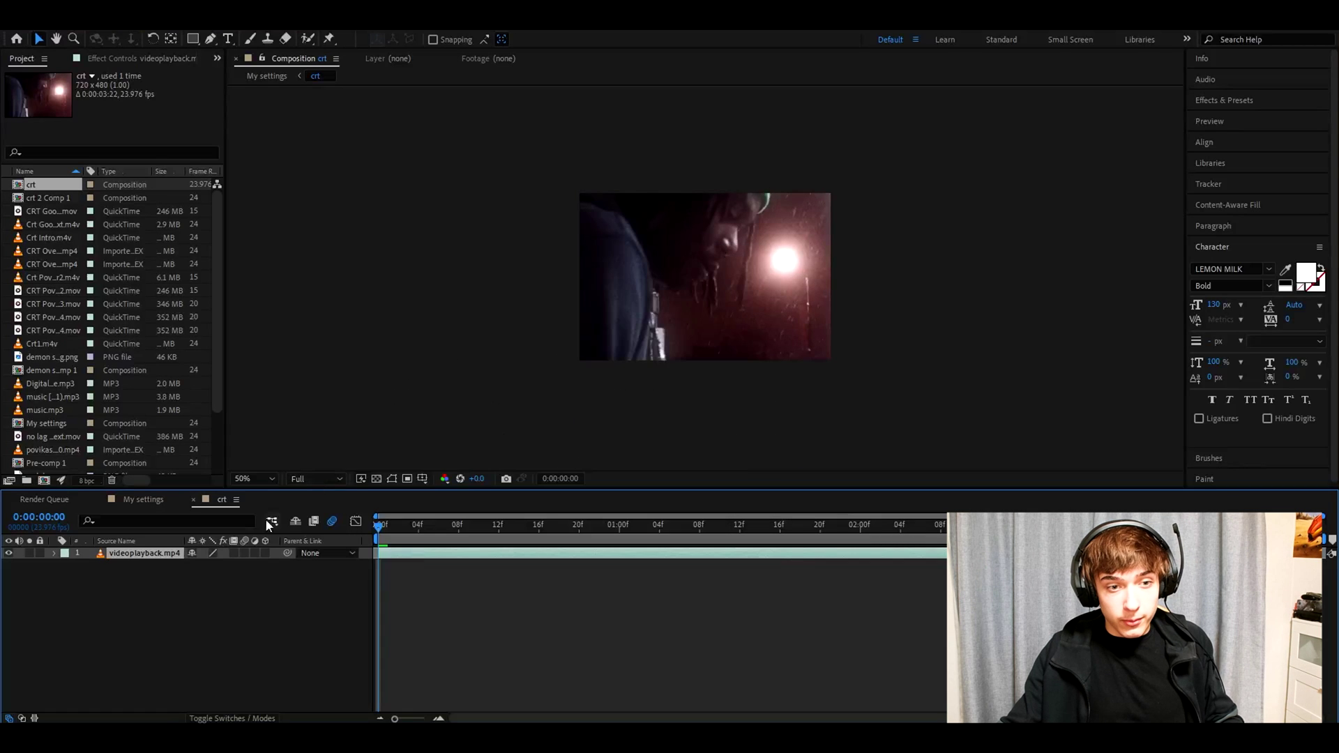
Step: Set the scale of the videoplayback.mp4 layer to 45%
key("s")
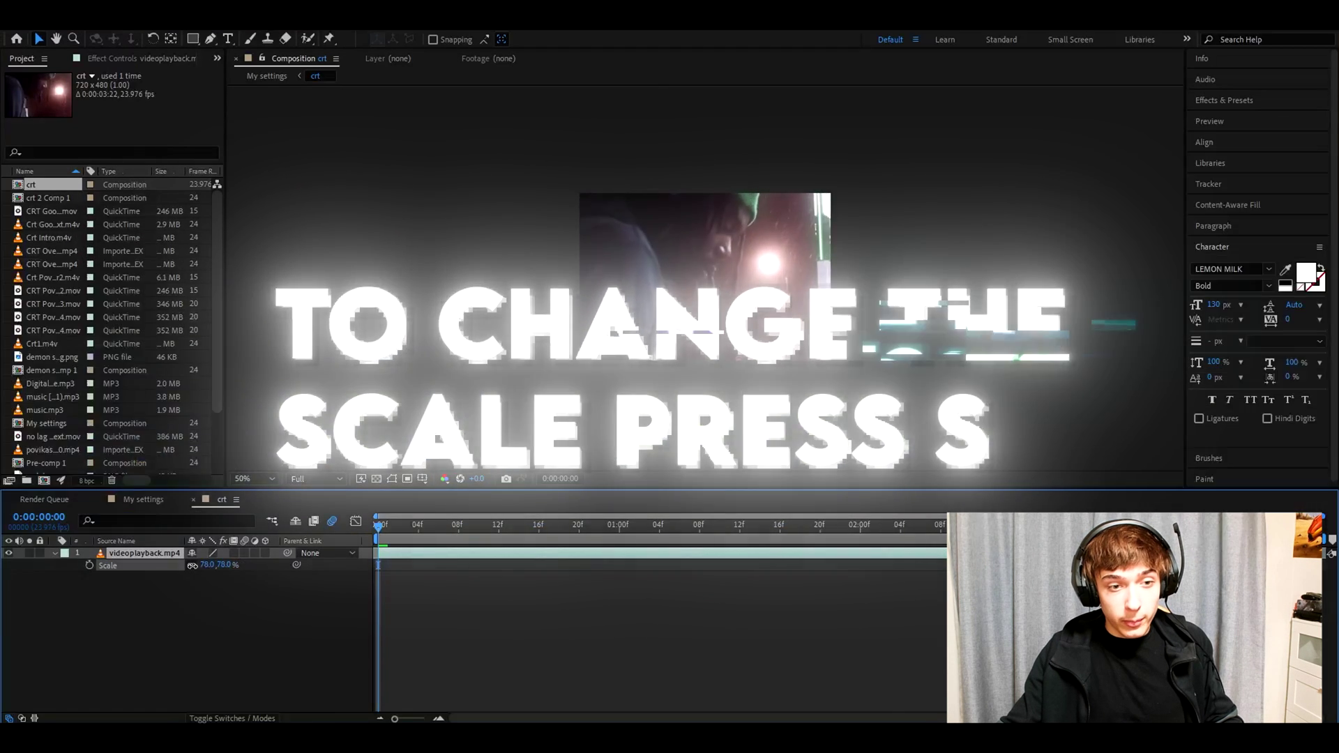
left_click(207, 565)
type("45")
key("Return")
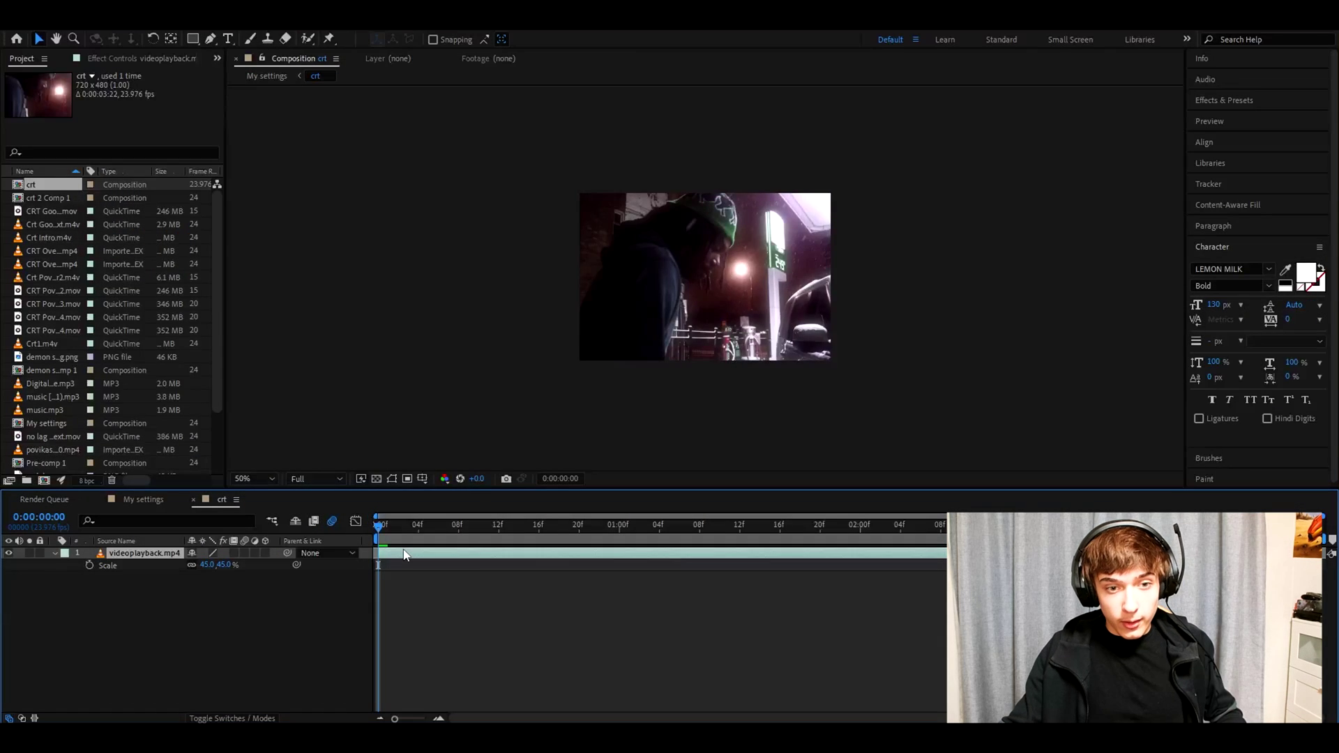
Step: Create an adjustment layer above the video and apply Glow with a threshold of 63.1% and an intensity of 0.8
key("ctrl+alt+y")
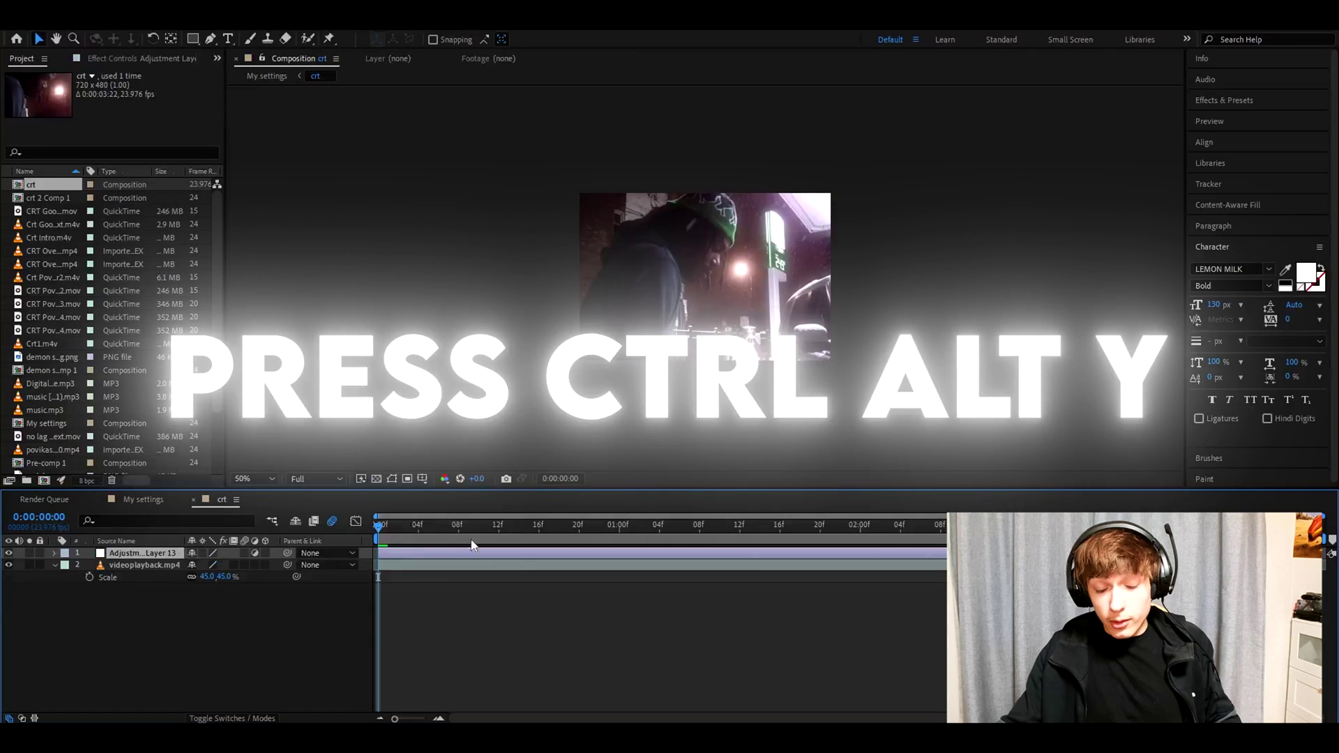
left_click(1230, 102)
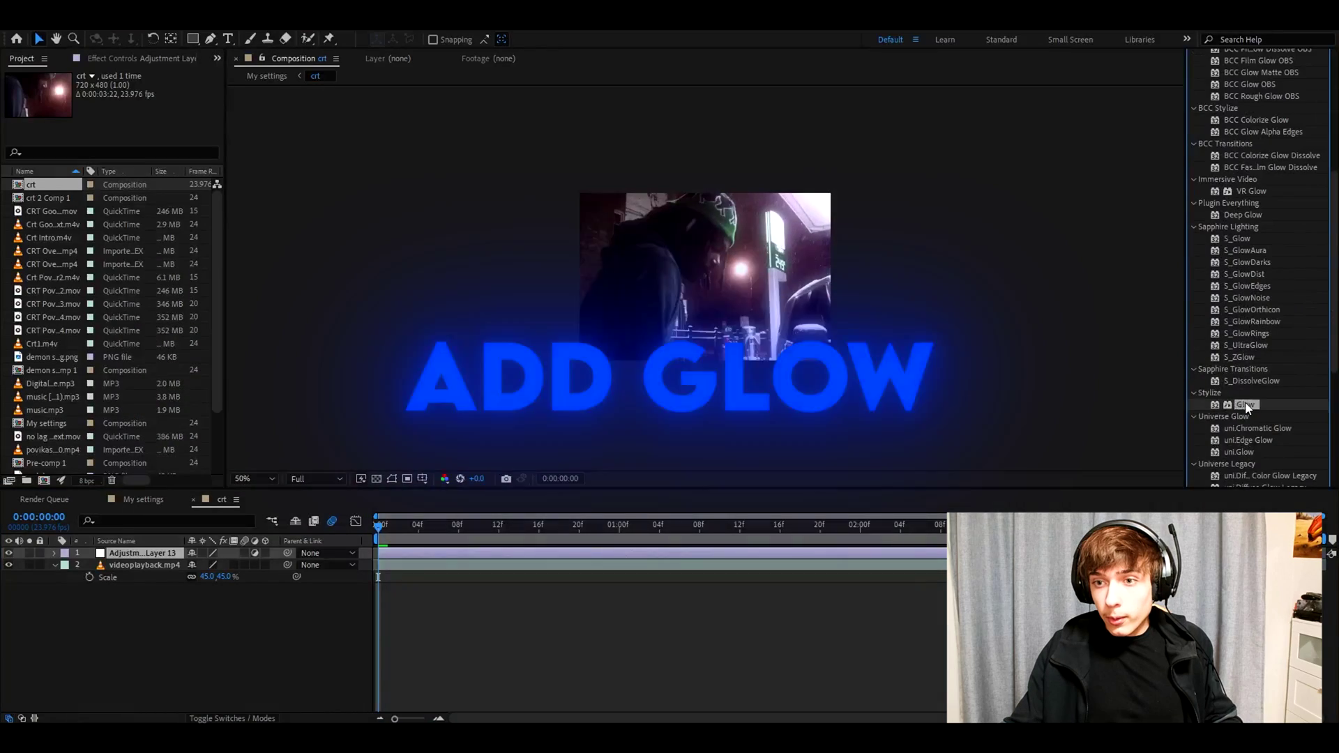
left_click_drag(1245, 404, 402, 553)
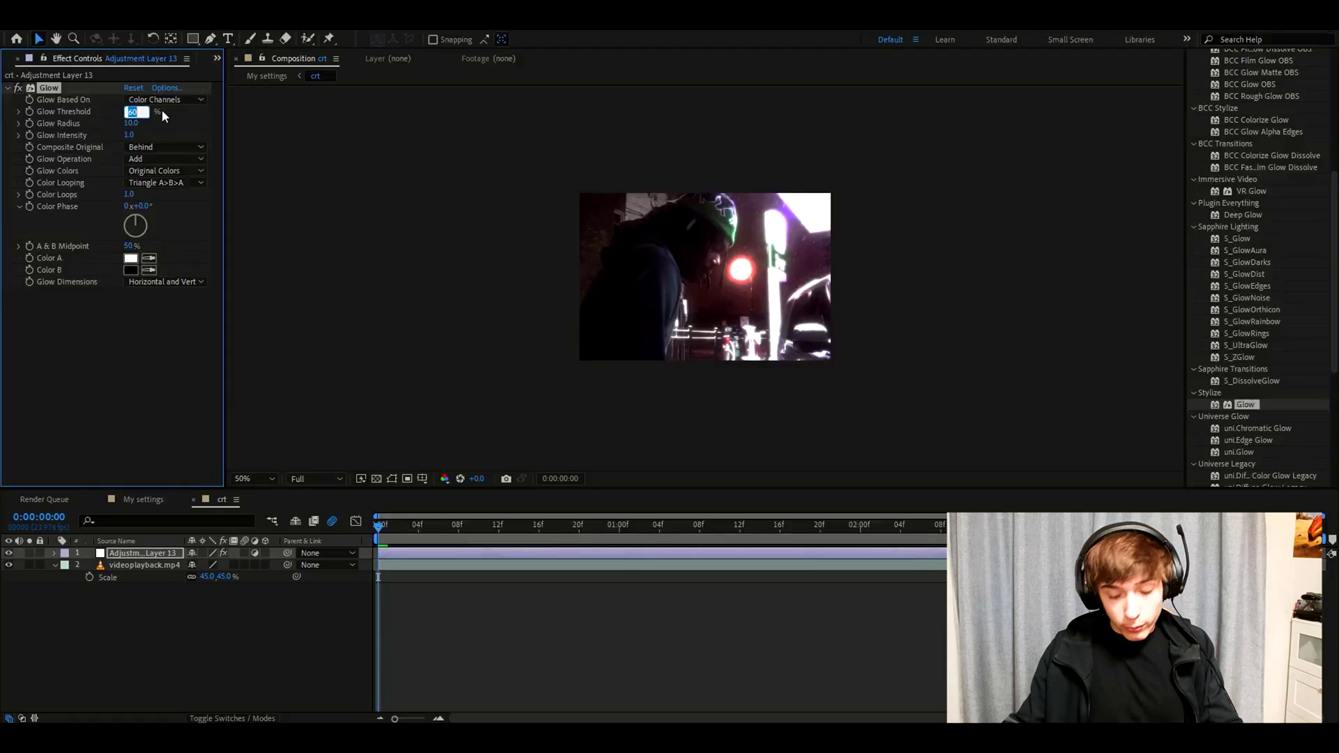
type("63.1")
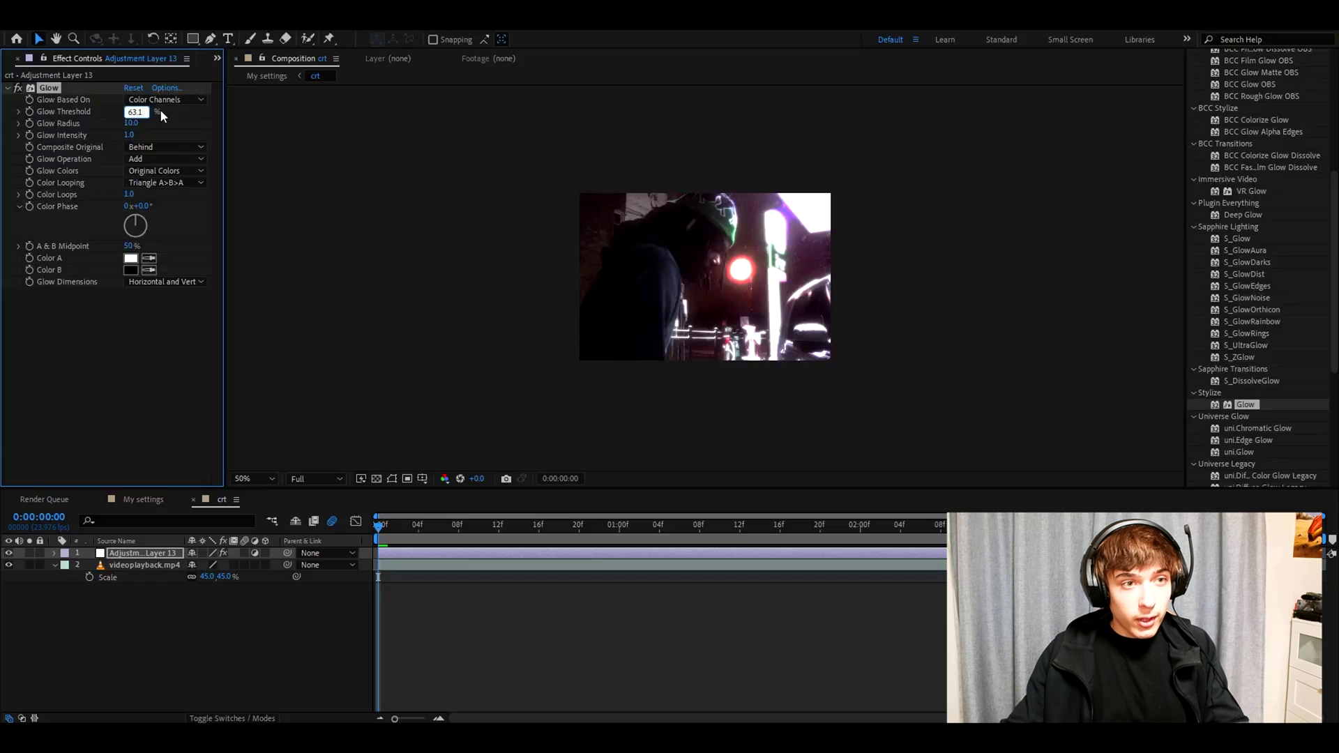
type("0")
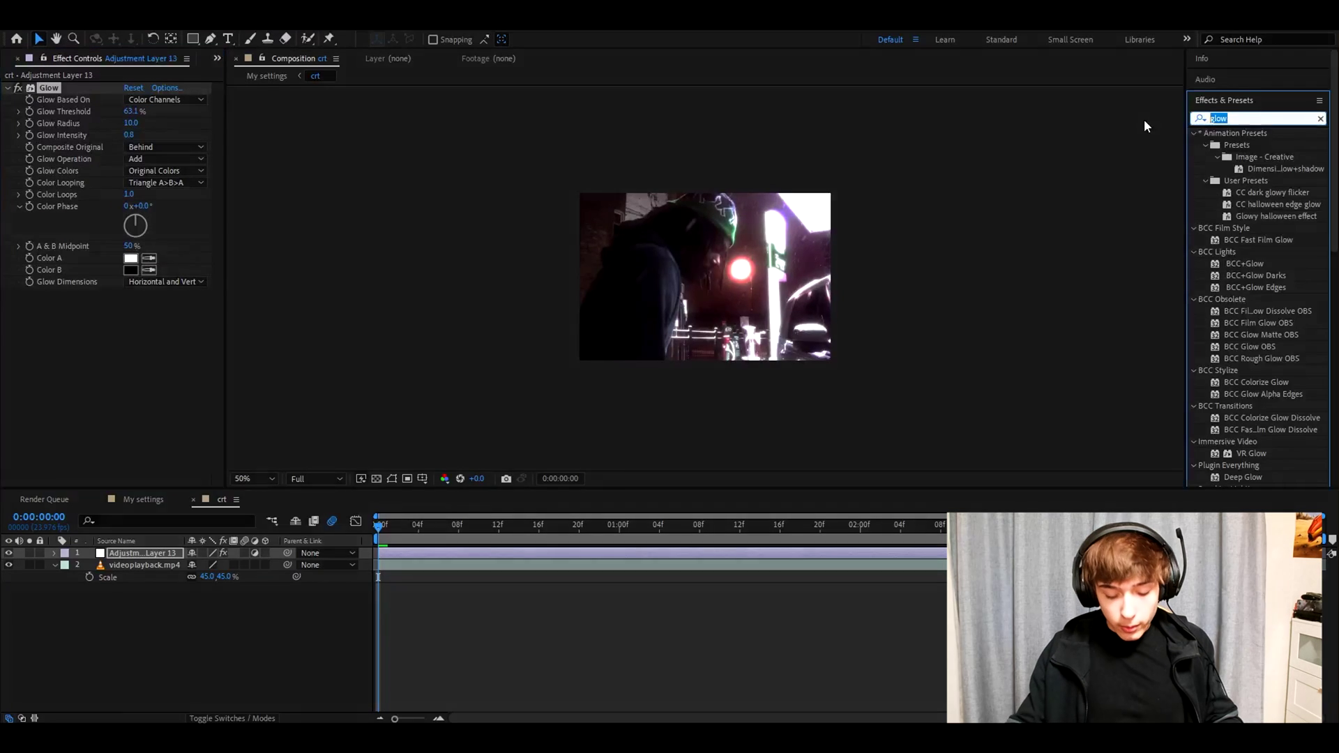
Step: Add the Transform effect above Glow on the adjustment layer and set its scale to 110
type("transform")
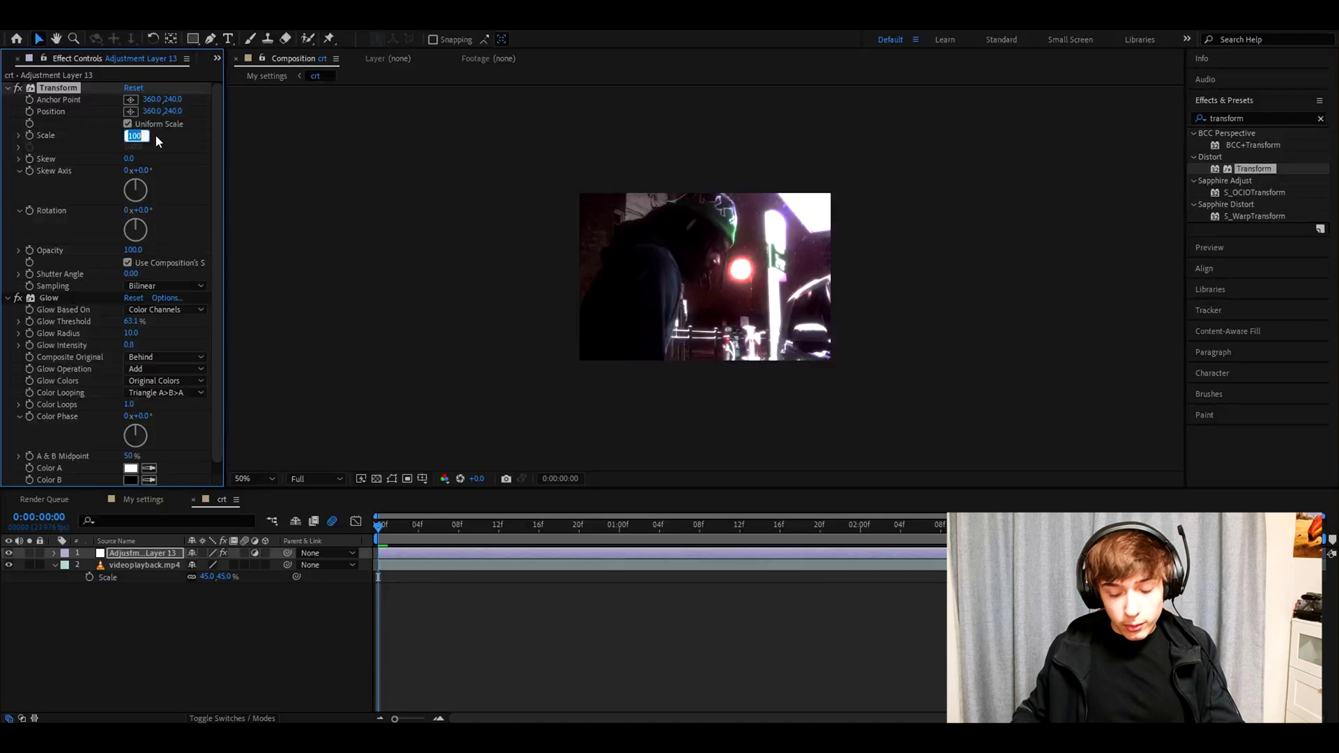
type("110")
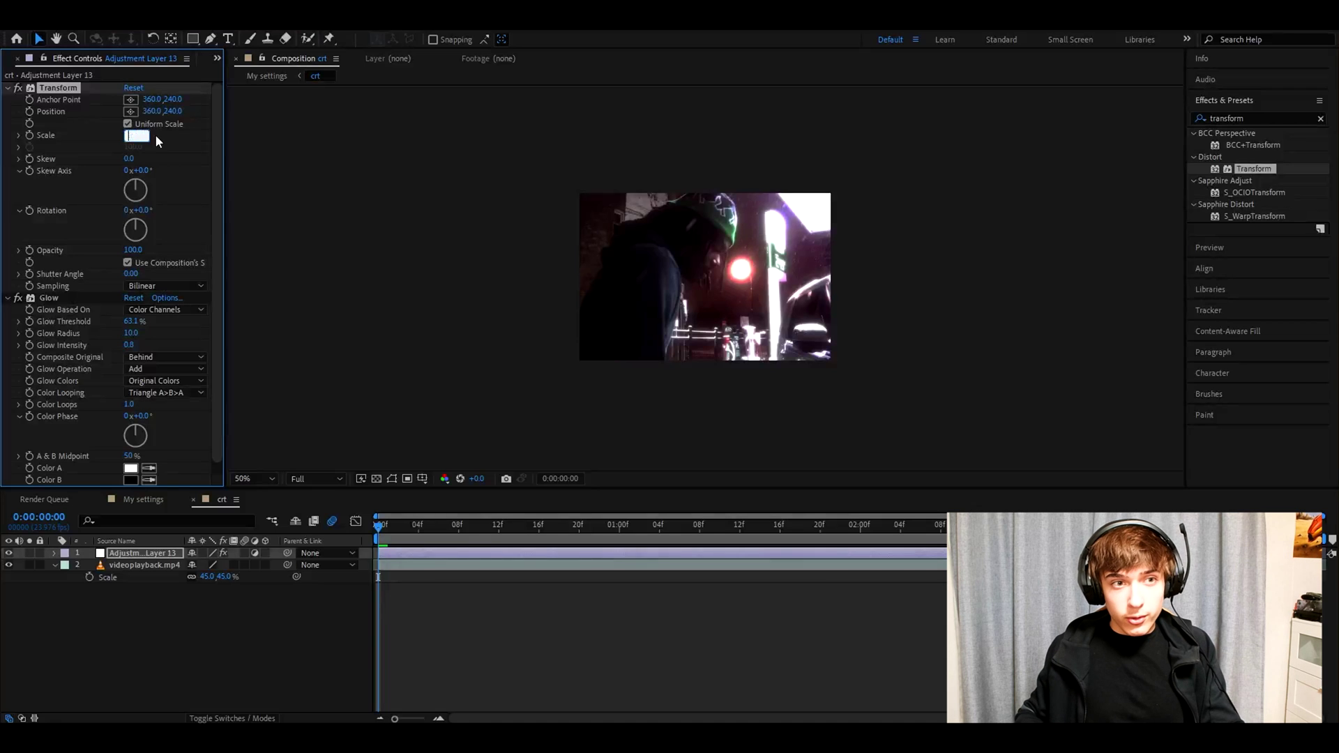
key("Return")
Step: Add the Noise effect above Transform on the adjustment layer and set the amount of noise to 15%
left_click(1241, 119)
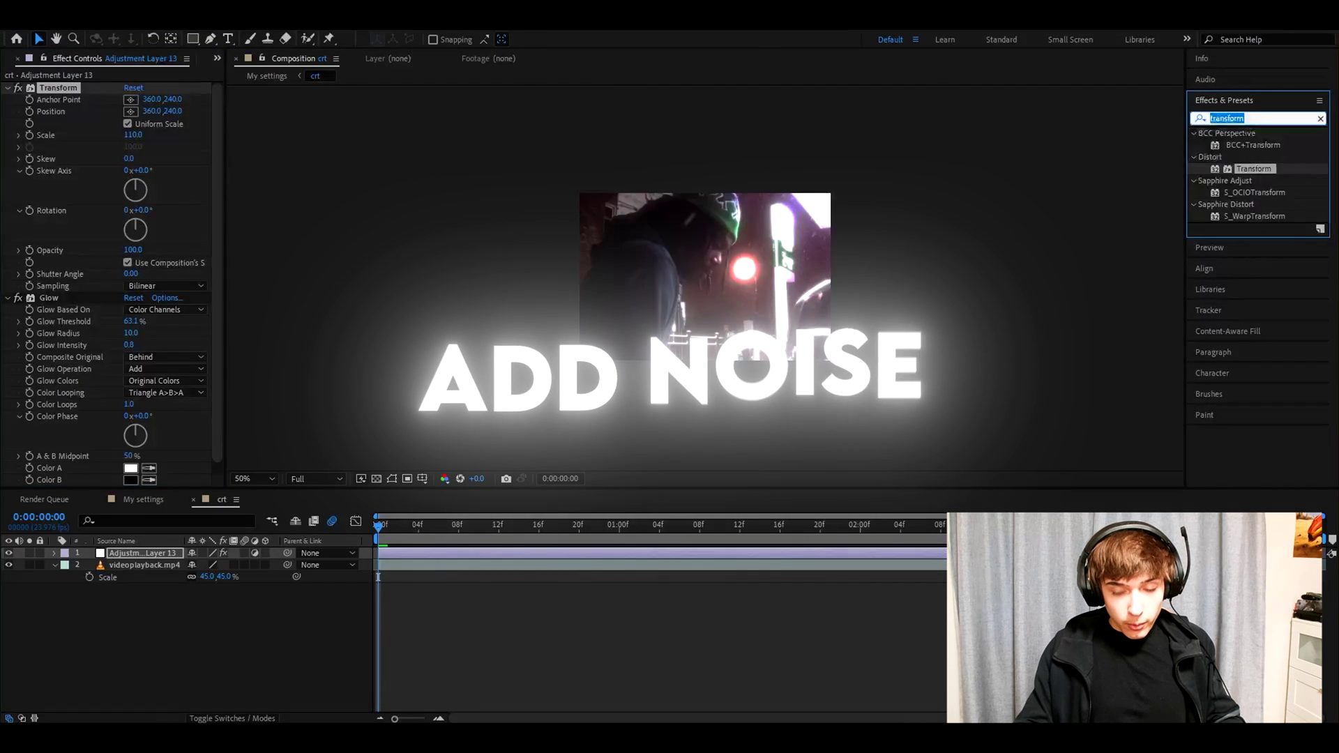
type("noise")
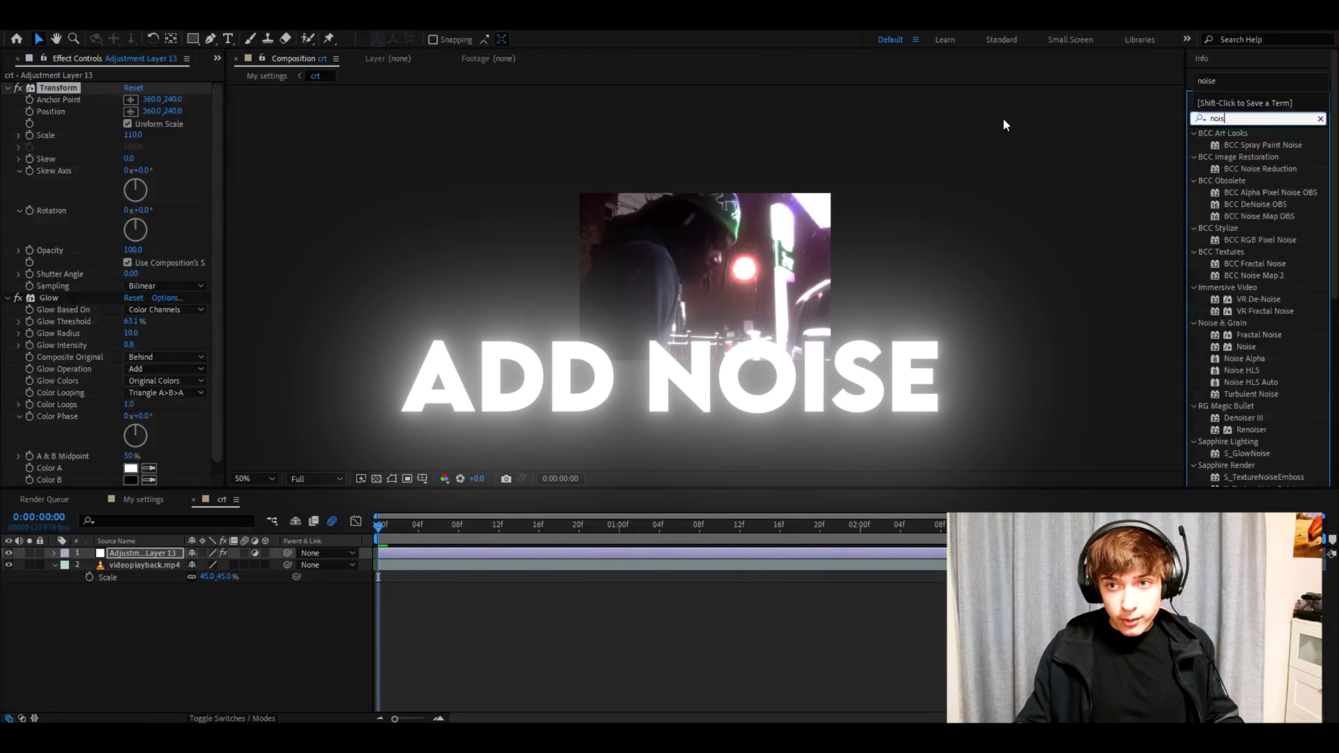
left_click(130, 100)
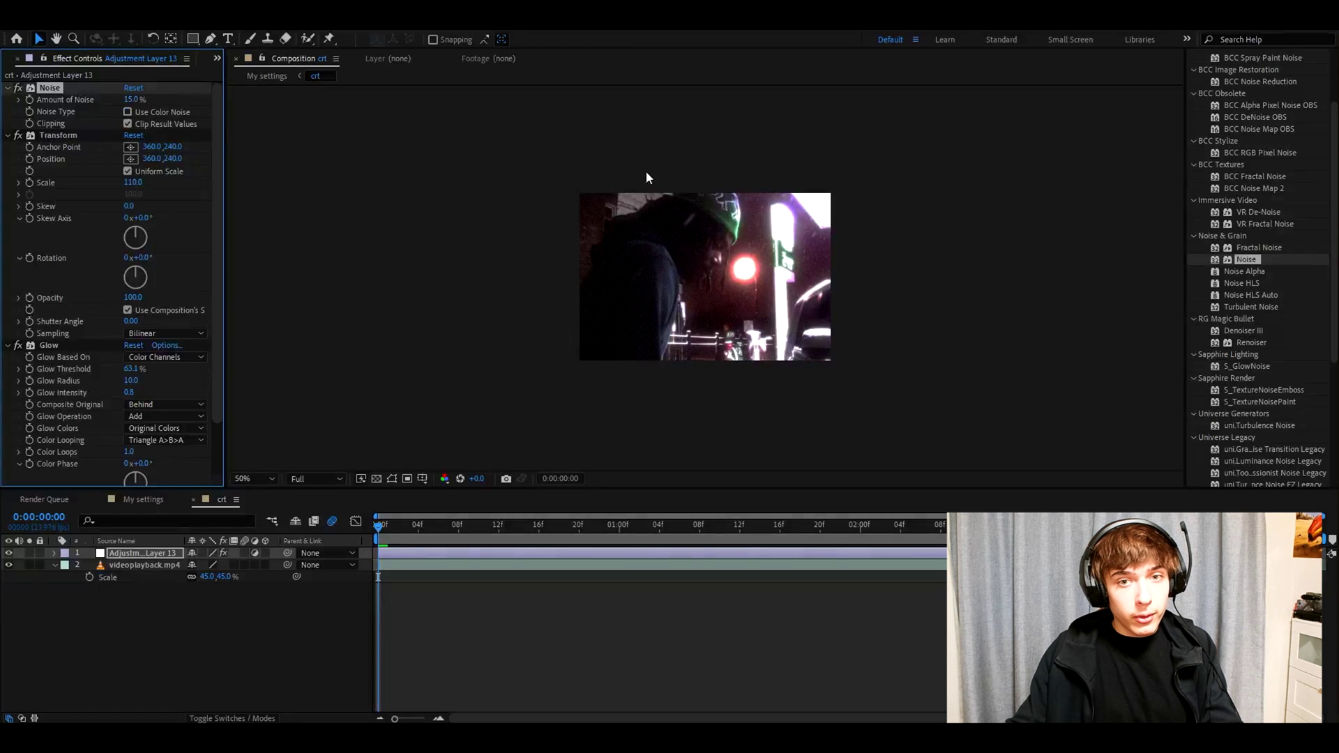
Step: Add the Exposure effect above Noise on the adjustment layer, set the master exposure to 1.35 and enable its keyframing
key("ctrl+7")
type("exposure")
left_click_drag(1253, 275, 157, 103)
left_click(134, 124)
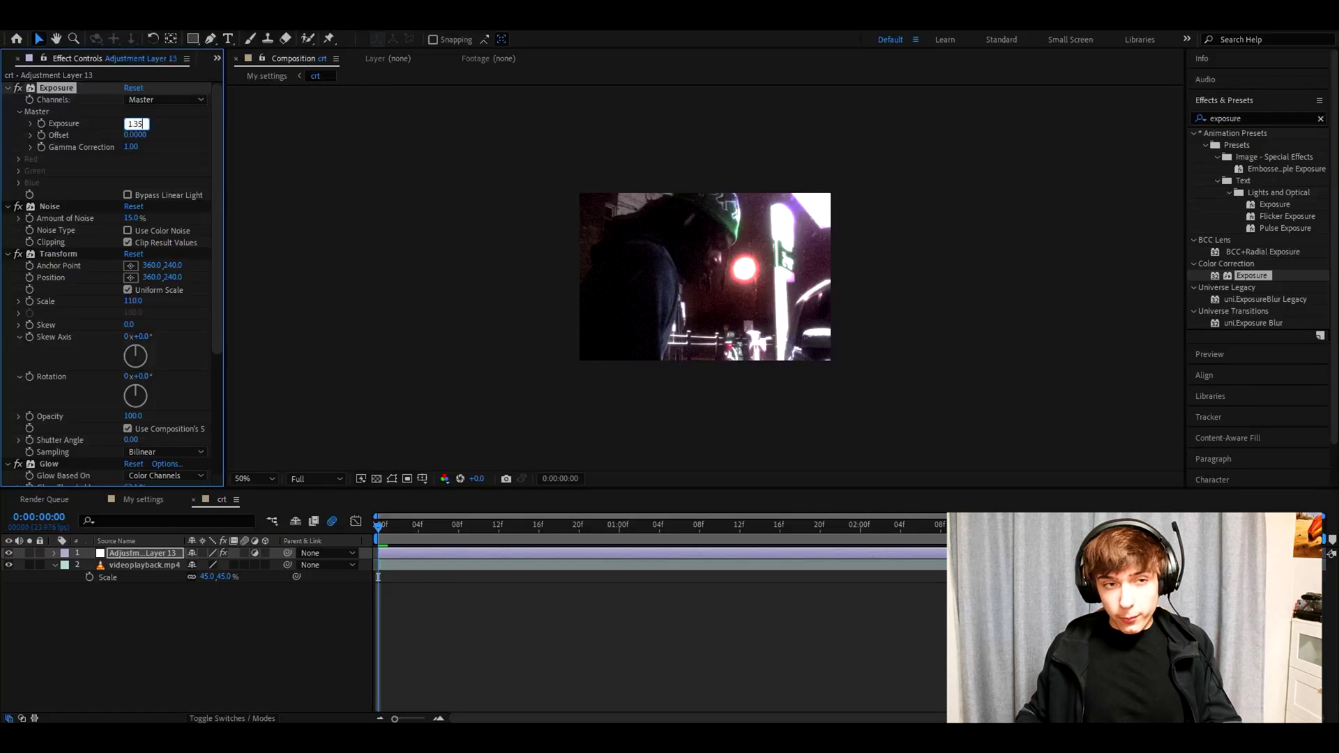
key("Return")
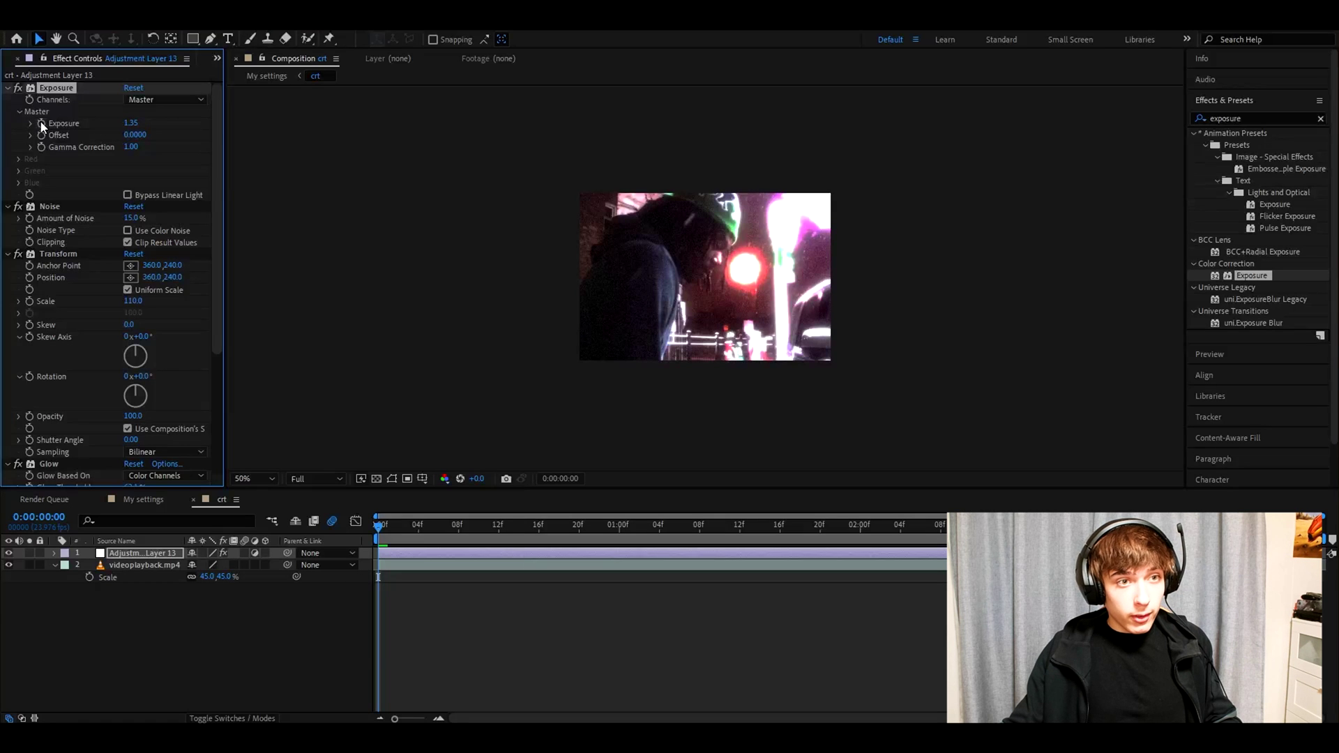
Step: Add the CC Vignette effect above Exposure on the adjustment layer and set its amount to 120
key("ctrl+7")
type("cc v")
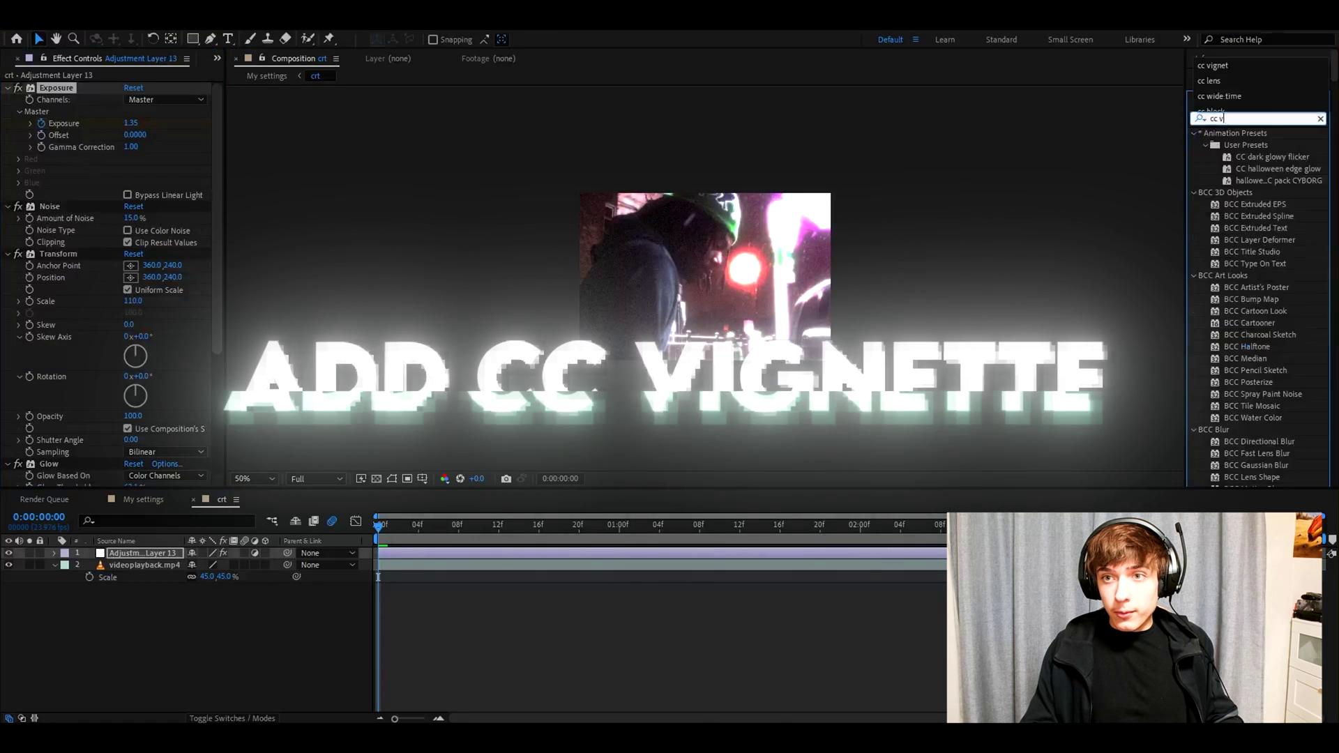
type("igne")
left_click_drag(1246, 193, 136, 100)
left_click(136, 100)
type("120")
key("Return")
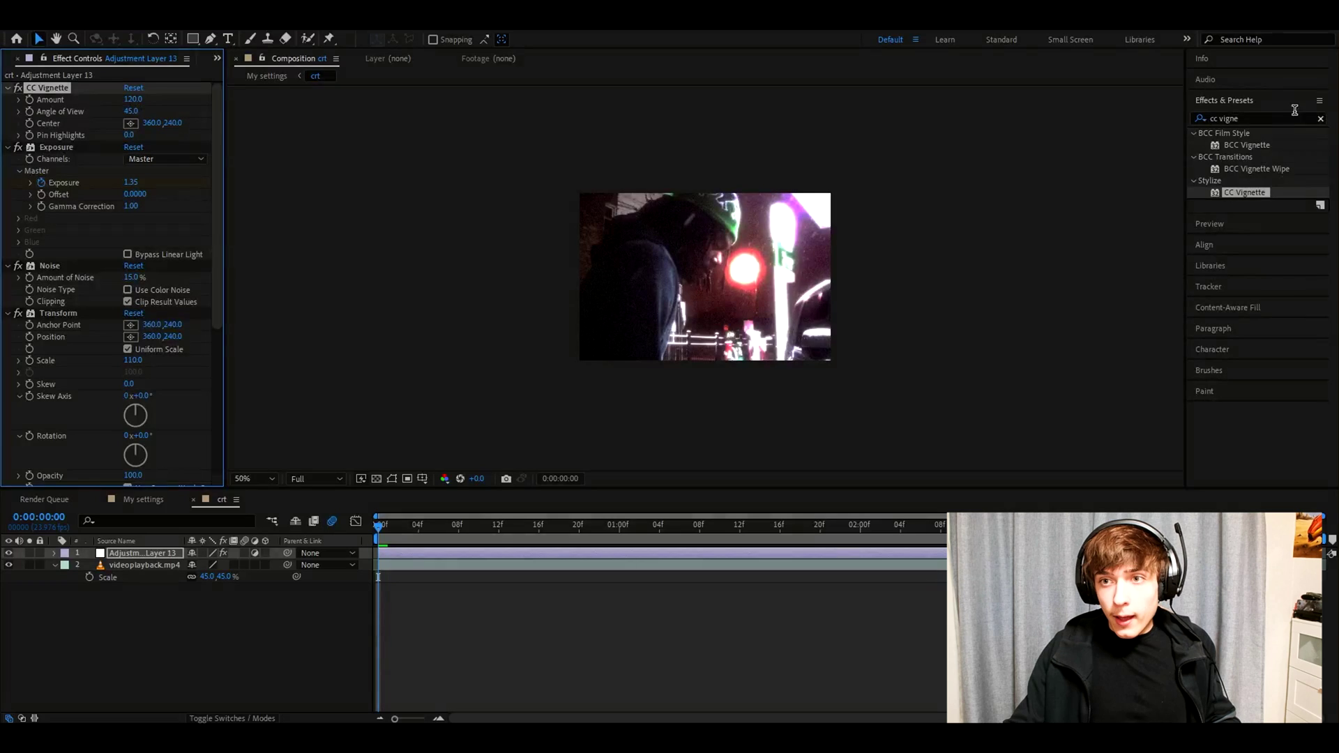
Step: Add CC Wide Time above CC Vignette with 2 forward steps, 2 backward steps and native motion blur on, keyframing all three settings
key("ctrl+7")
type("cc wide time")
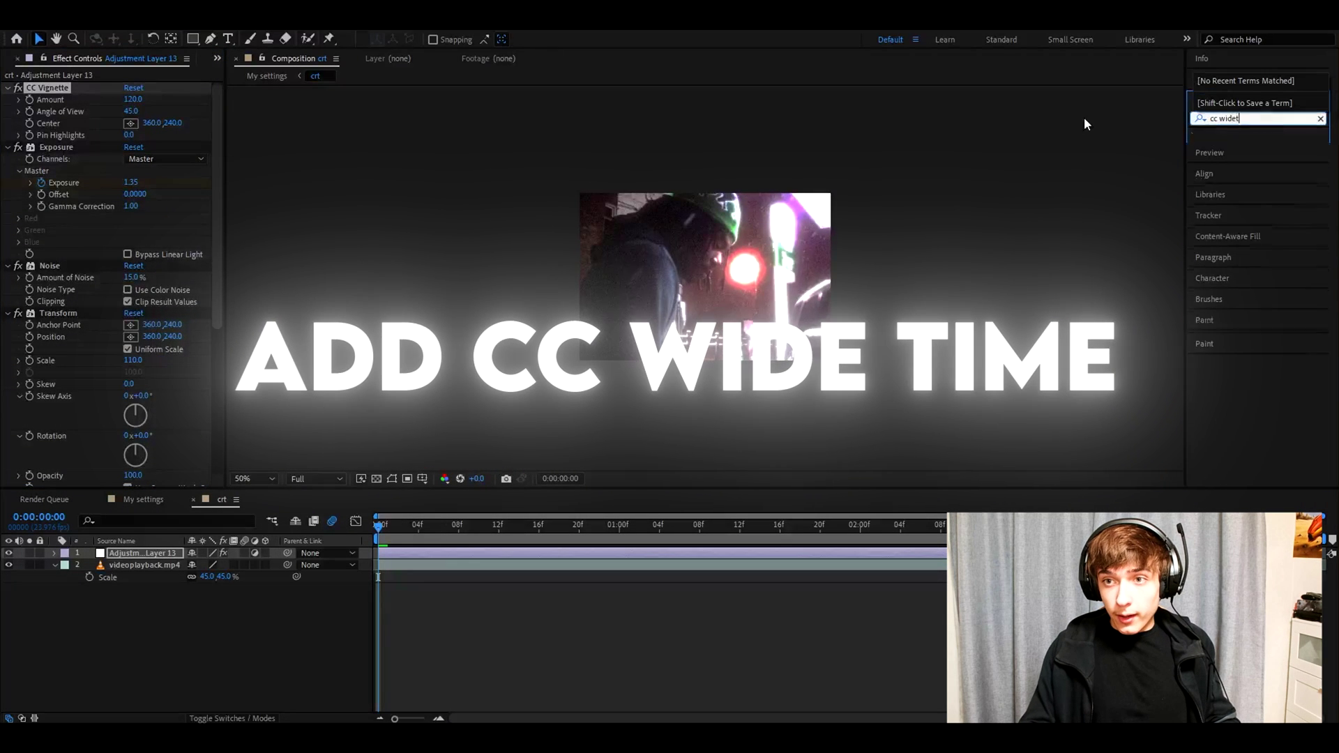
left_click_drag(1249, 144, 126, 110)
type("2")
key("Return")
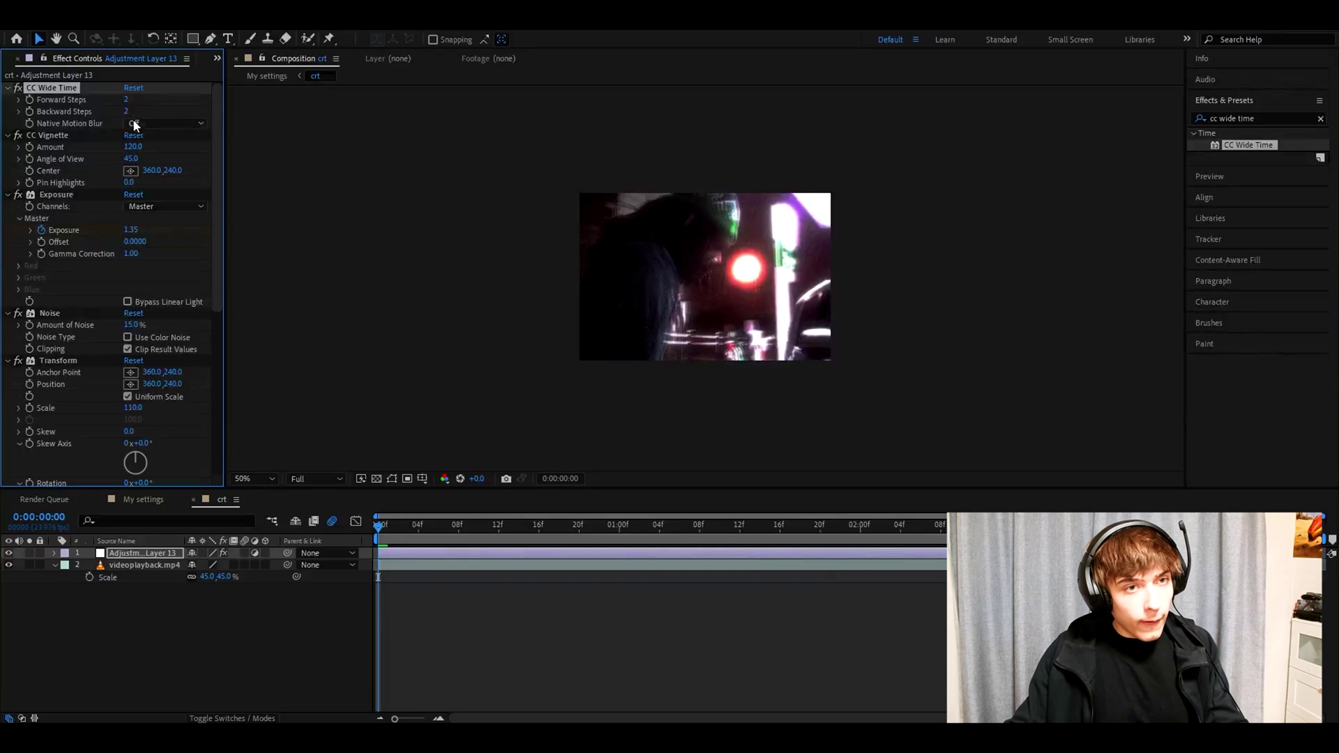
left_click(139, 126)
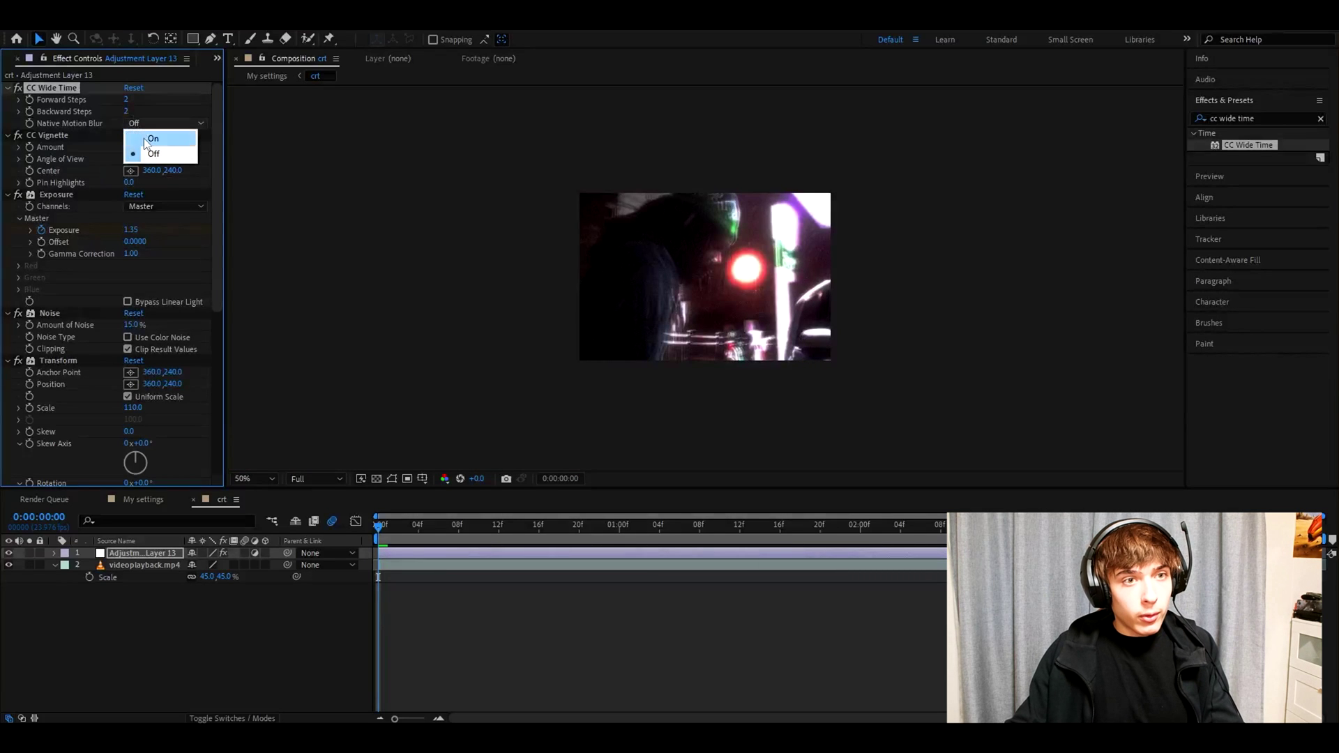
left_click(29, 124)
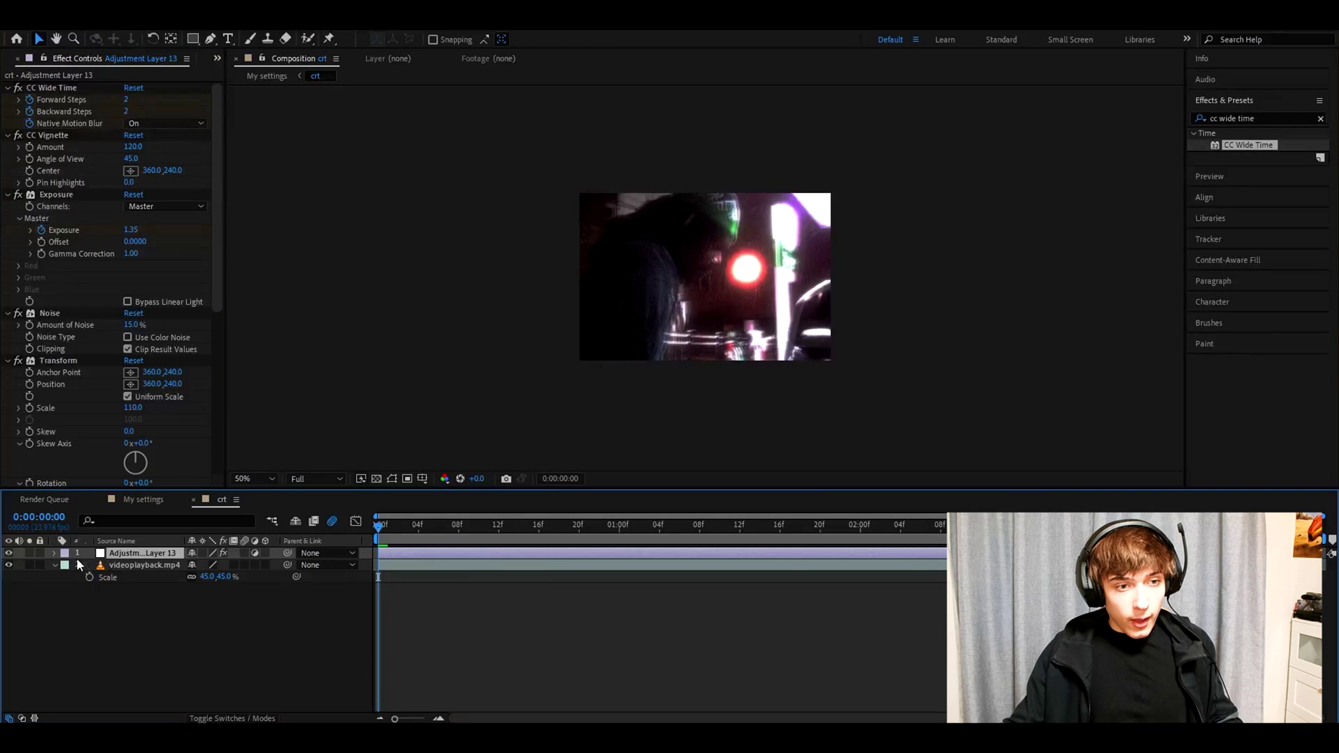
Step: Set the effect opacity in CC Wide Time's compositing options to 22%
key("e")
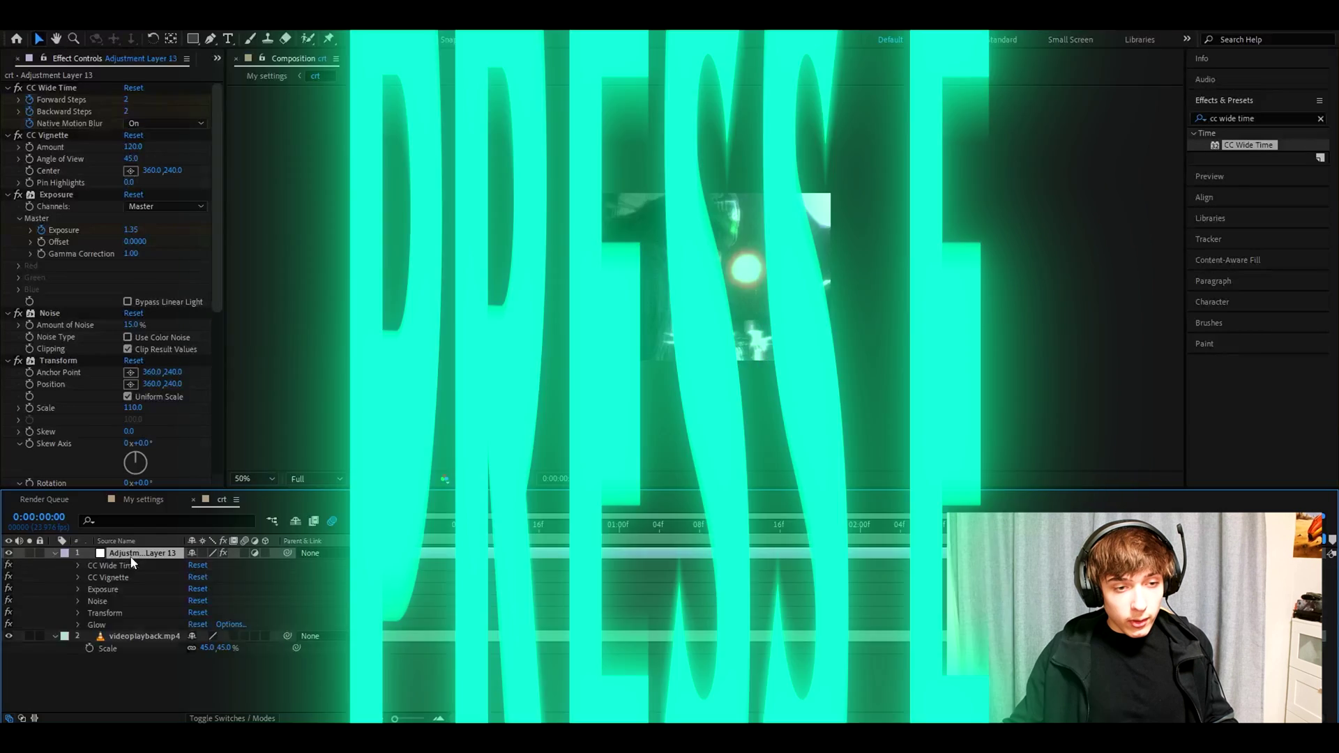
left_click(78, 566)
left_click(90, 613)
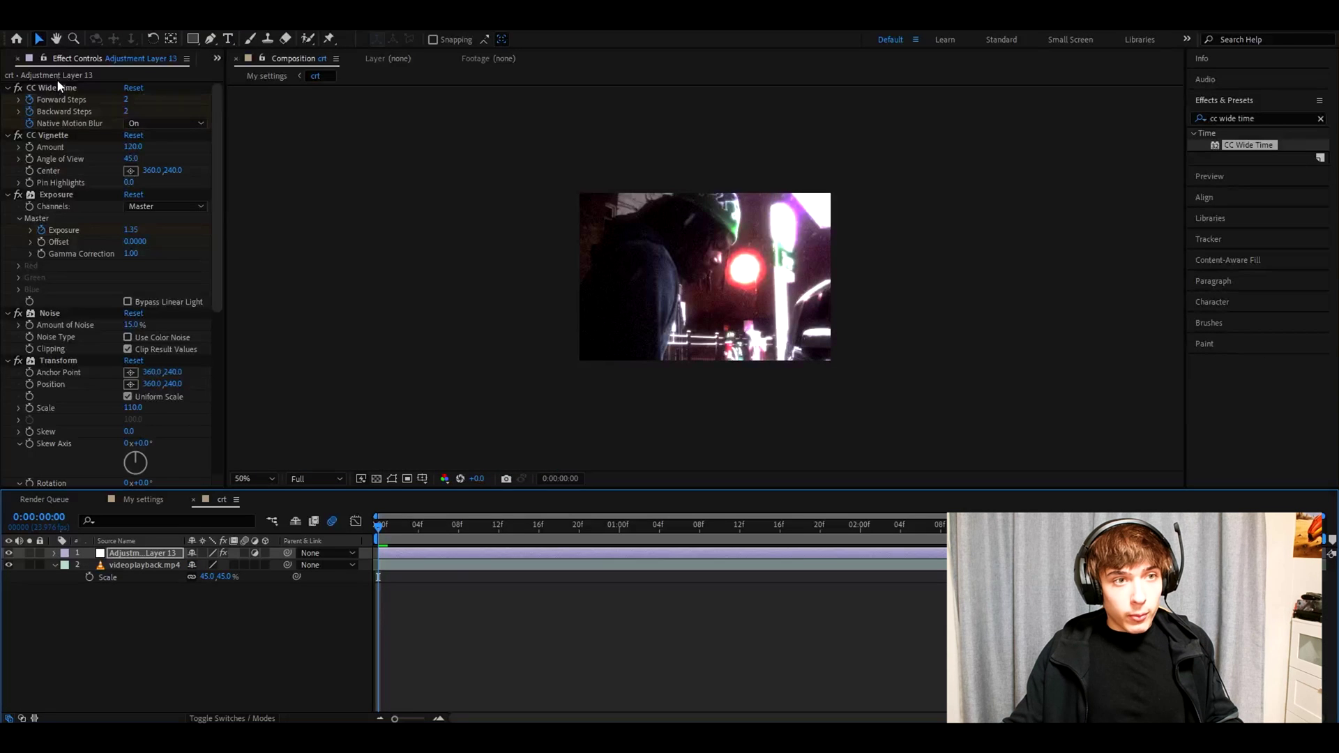
Step: Add Unsharp Mask above CC Wide Time on the adjustment layer with an amount of 78 and a radius of 4.5
left_click(55, 80)
left_click(49, 85)
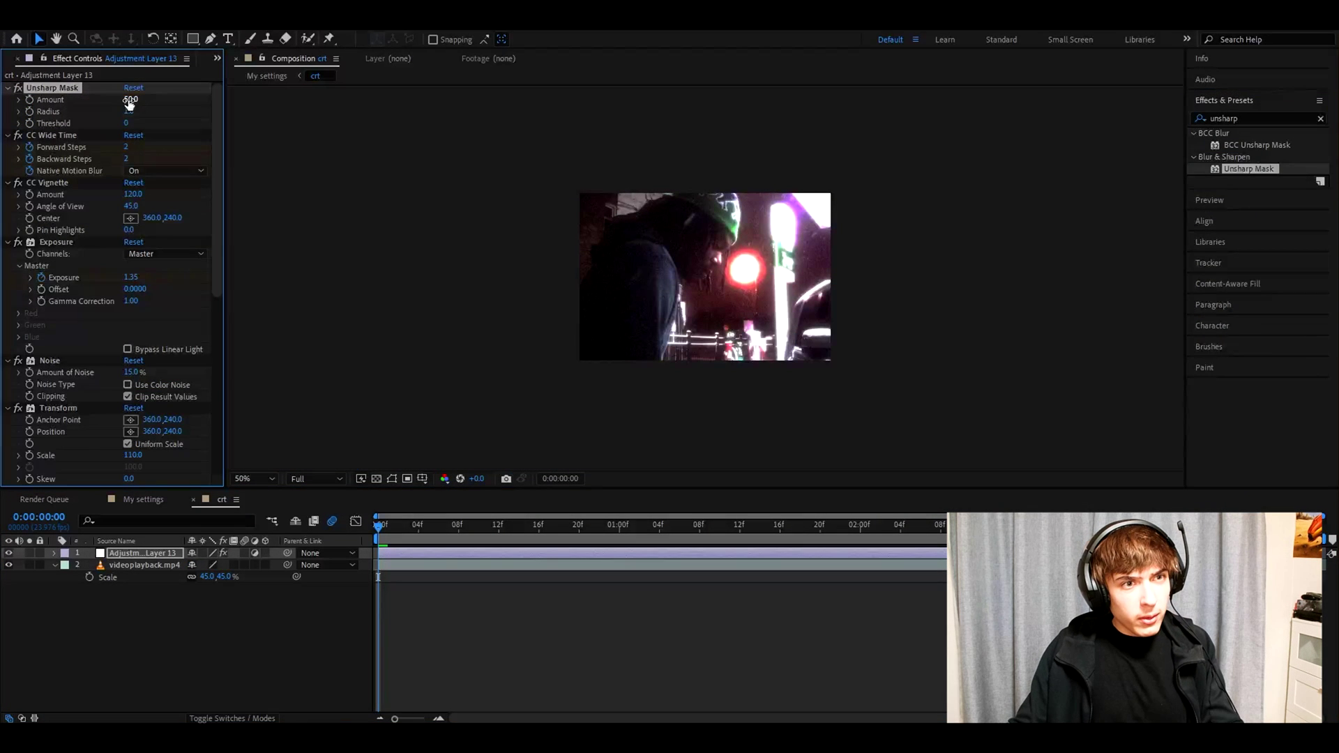
type("78")
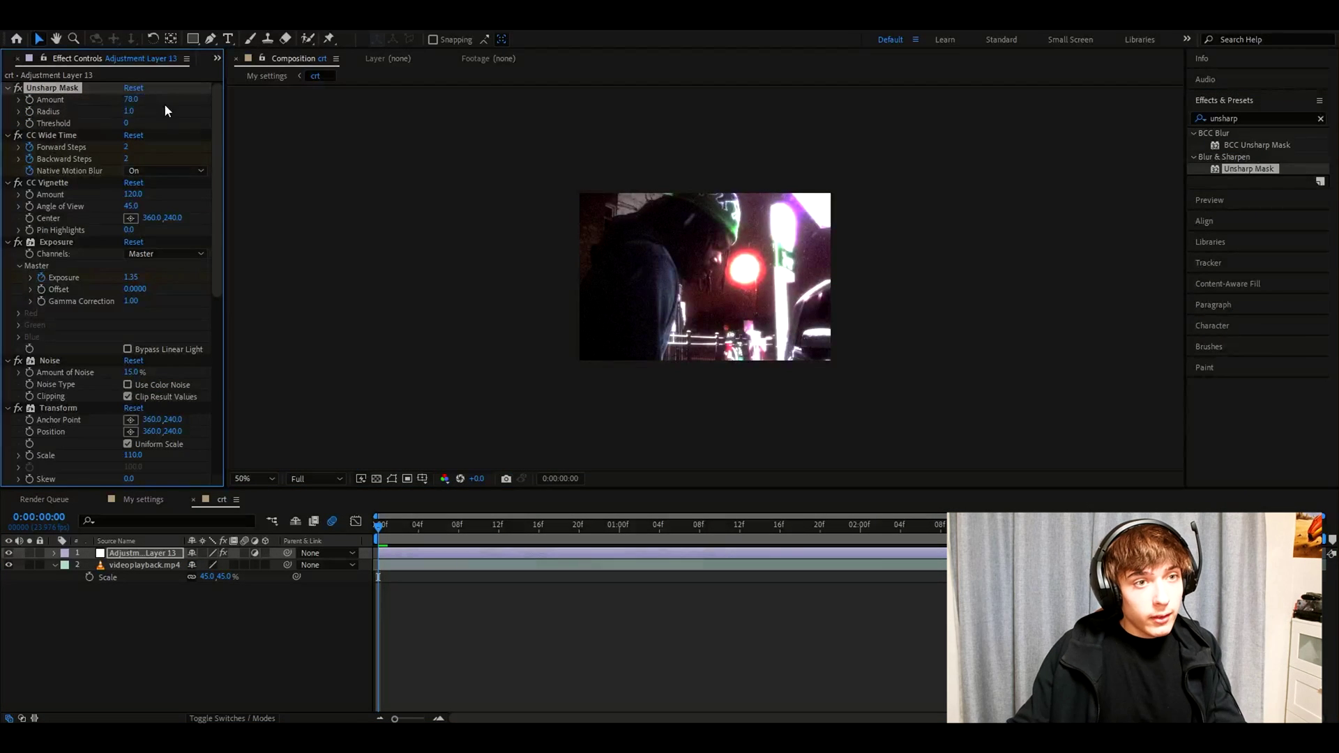
left_click(133, 111)
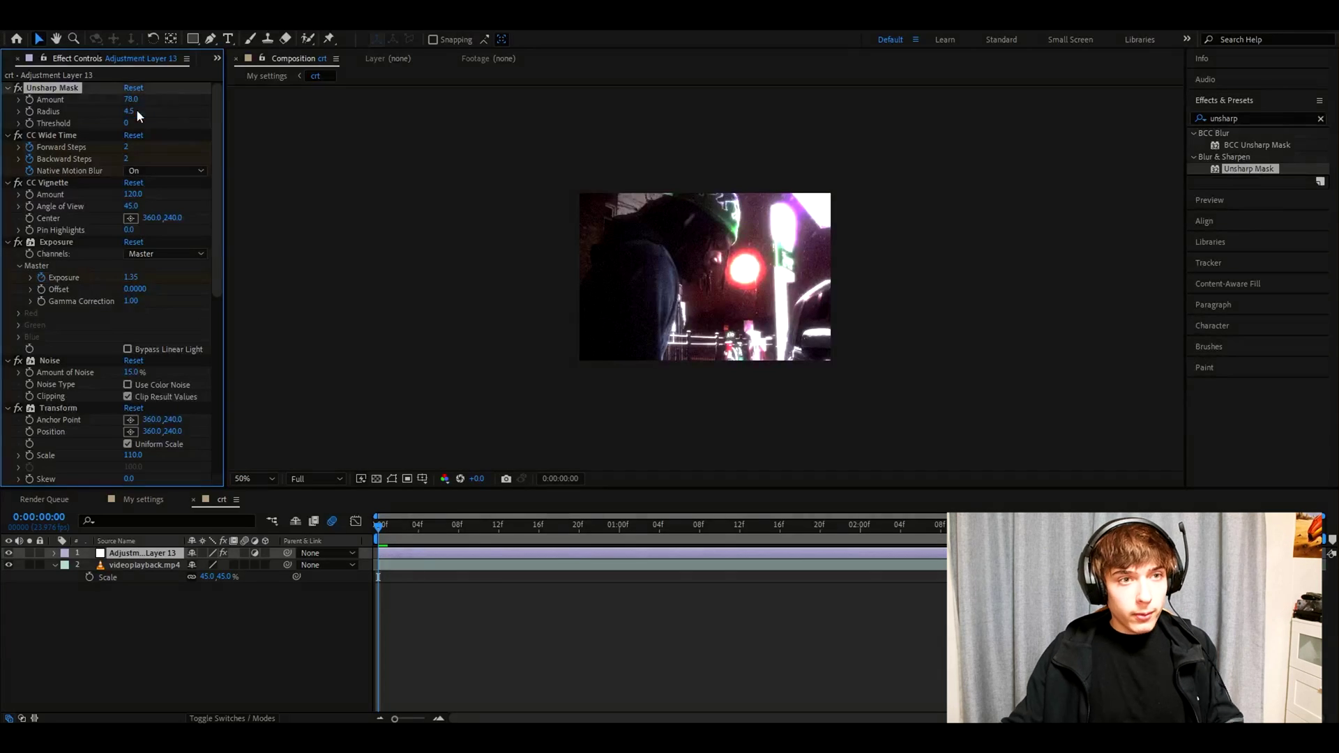
Step: Add CC Threshold RGB above Unsharp Mask with red threshold 102, green threshold 124.9 and blue threshold 181
left_click_drag(1244, 119, 1029, 120)
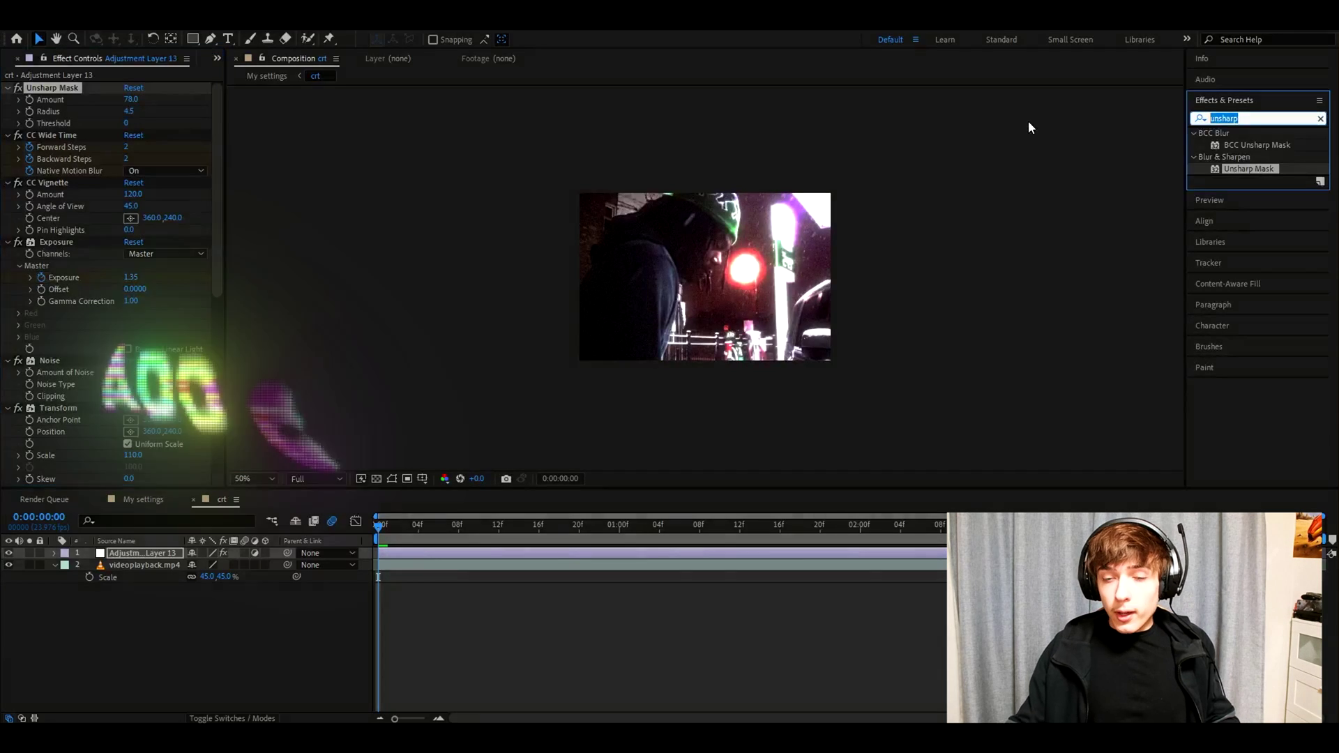
type("cc thre")
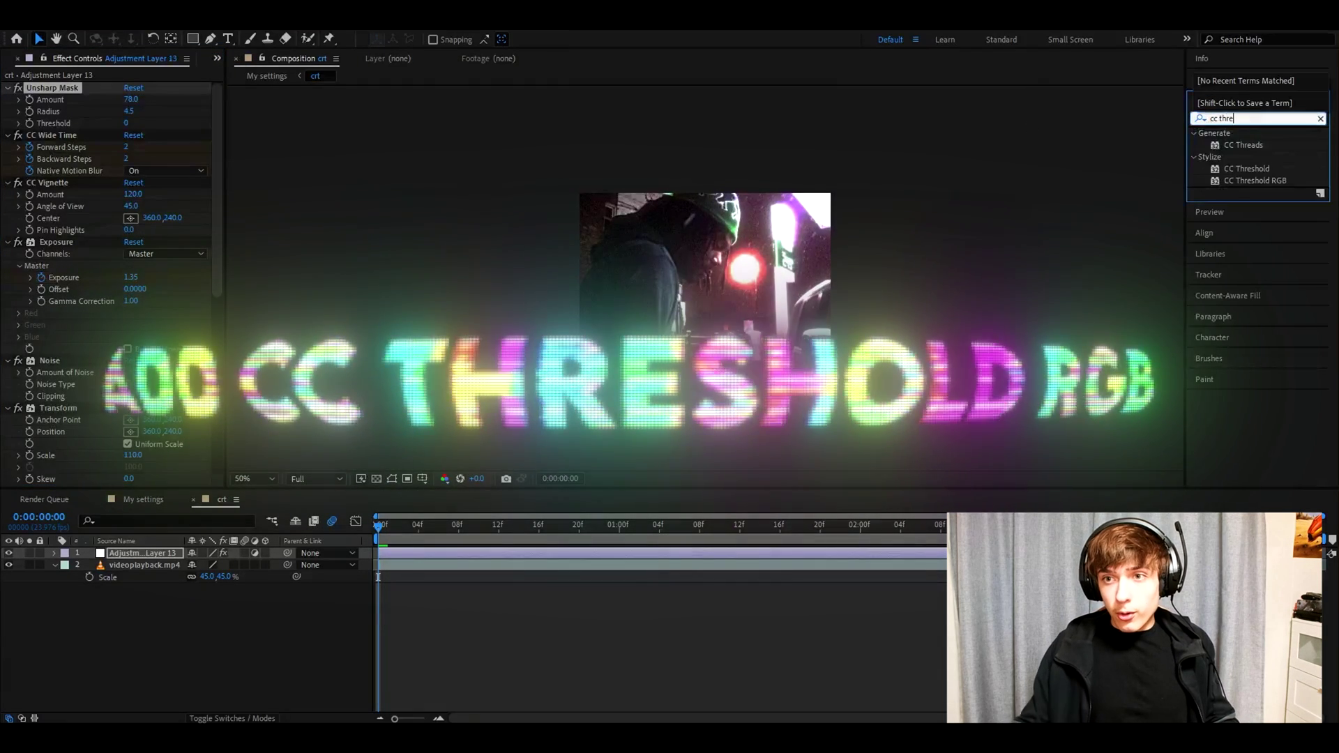
left_click_drag(1252, 180, 90, 99)
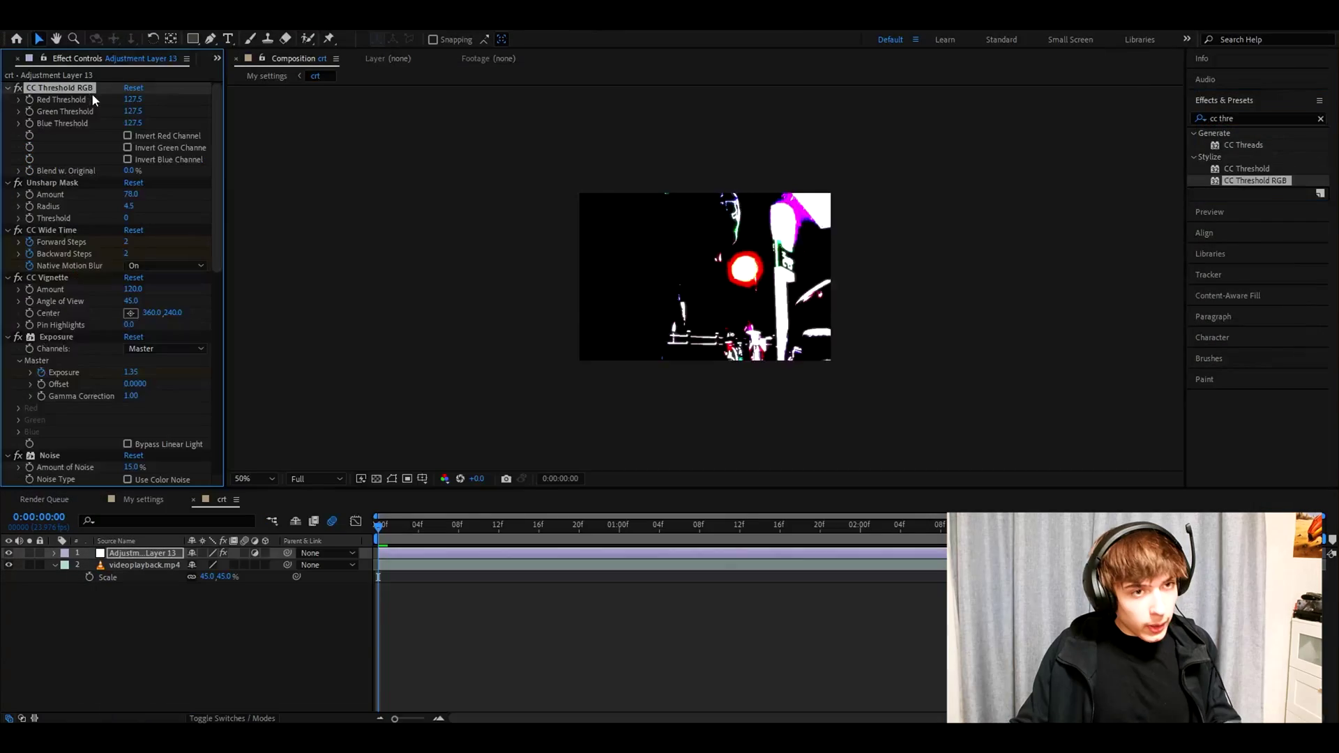
left_click(136, 111)
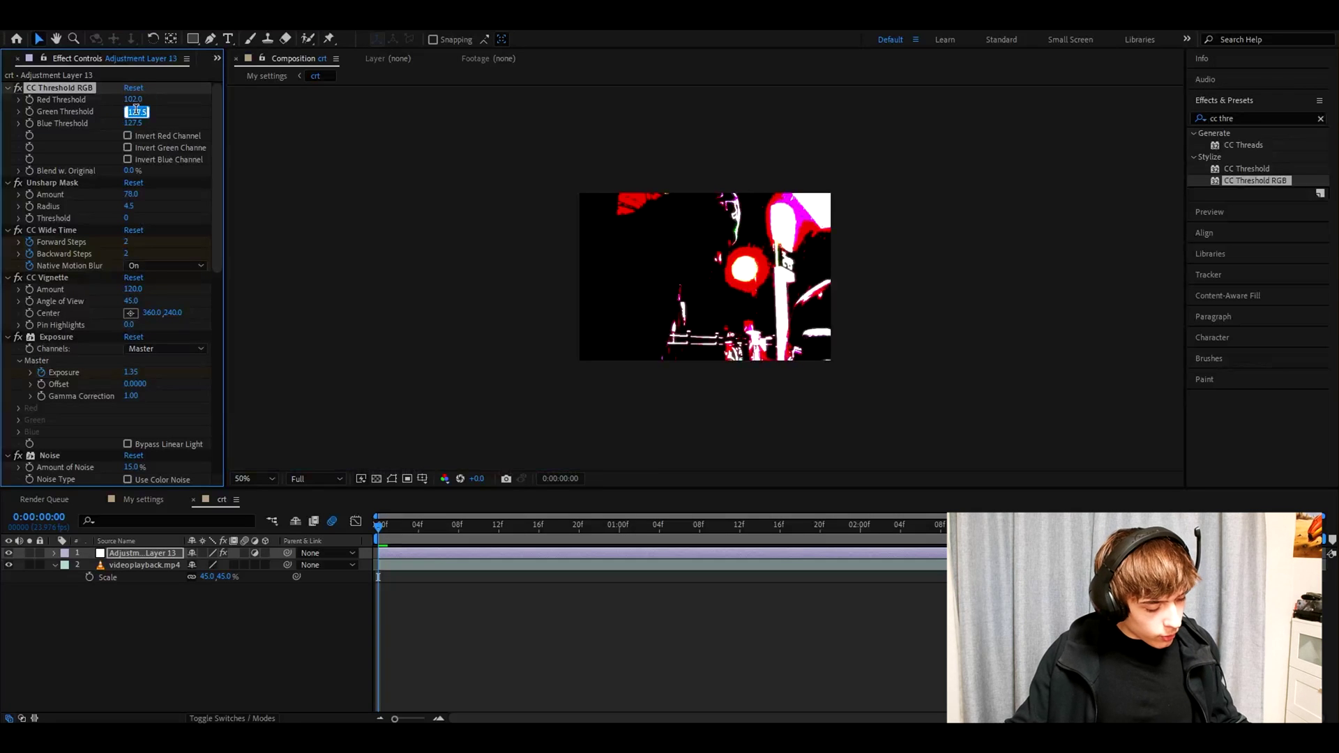
type("12")
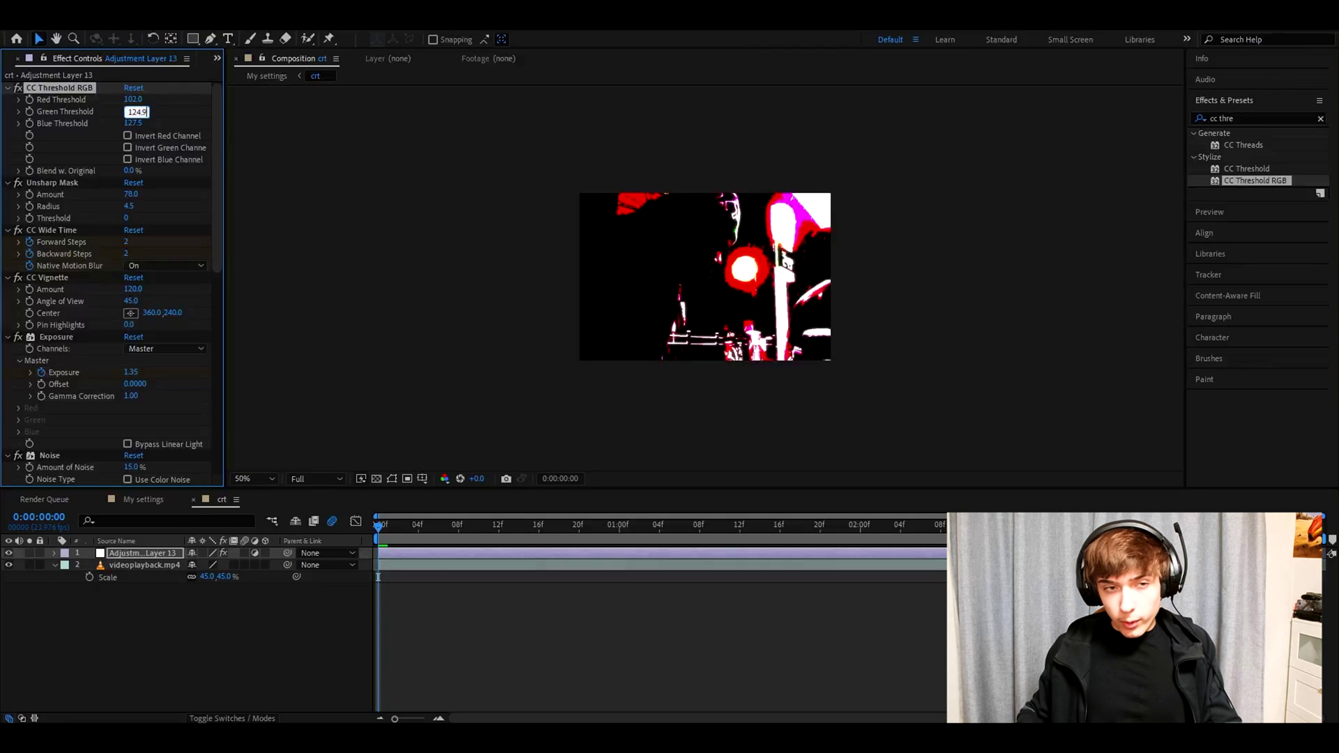
type("4.9")
left_click(133, 122)
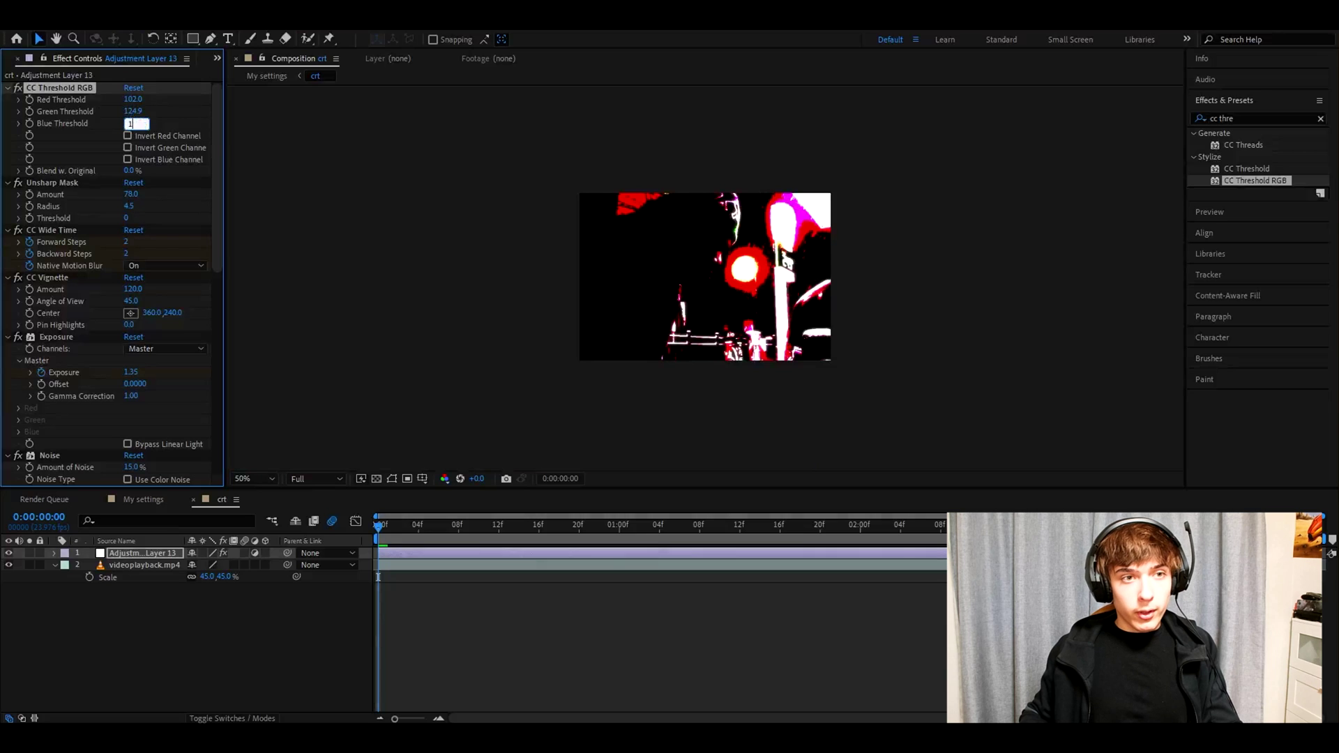
key("Return")
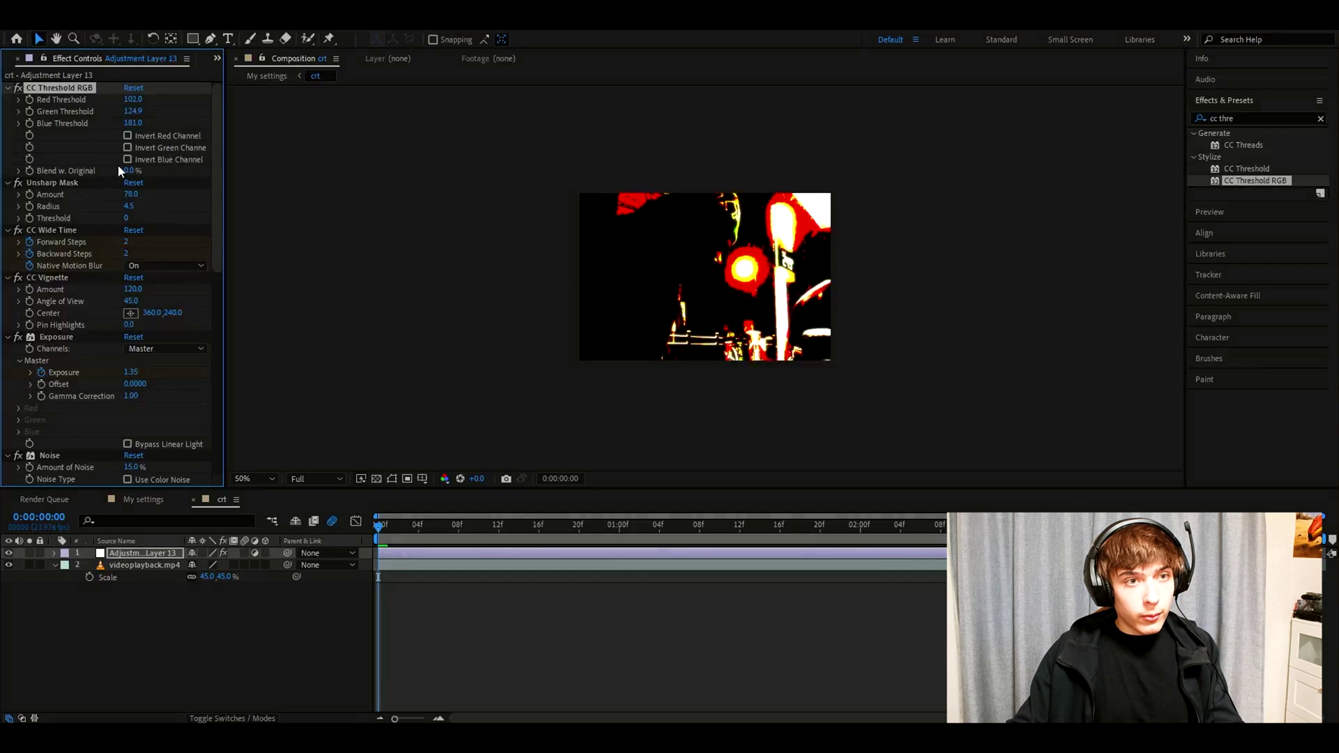
Step: Invert the blue channel in CC Threshold RGB and blend the effect 82% with the original
left_click(128, 160)
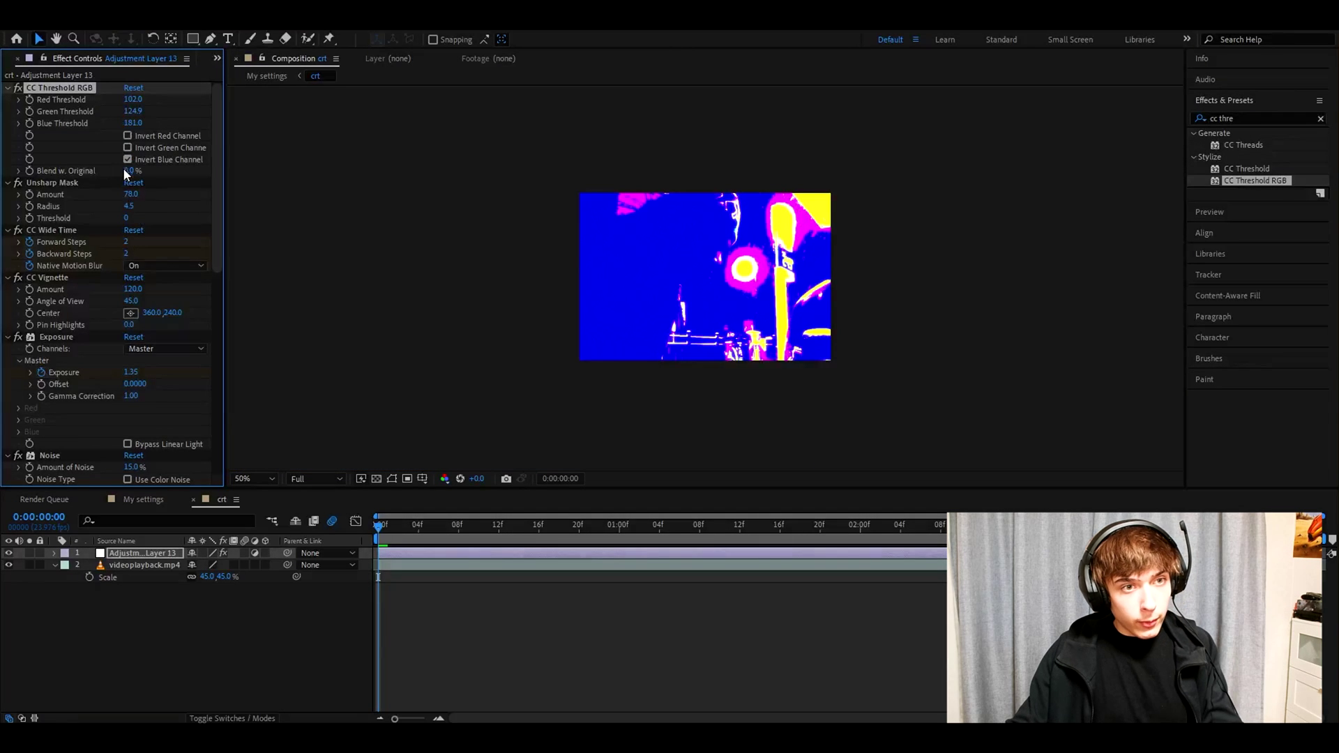
left_click(128, 171)
type("82")
scroll(726, 241, "up", 1)
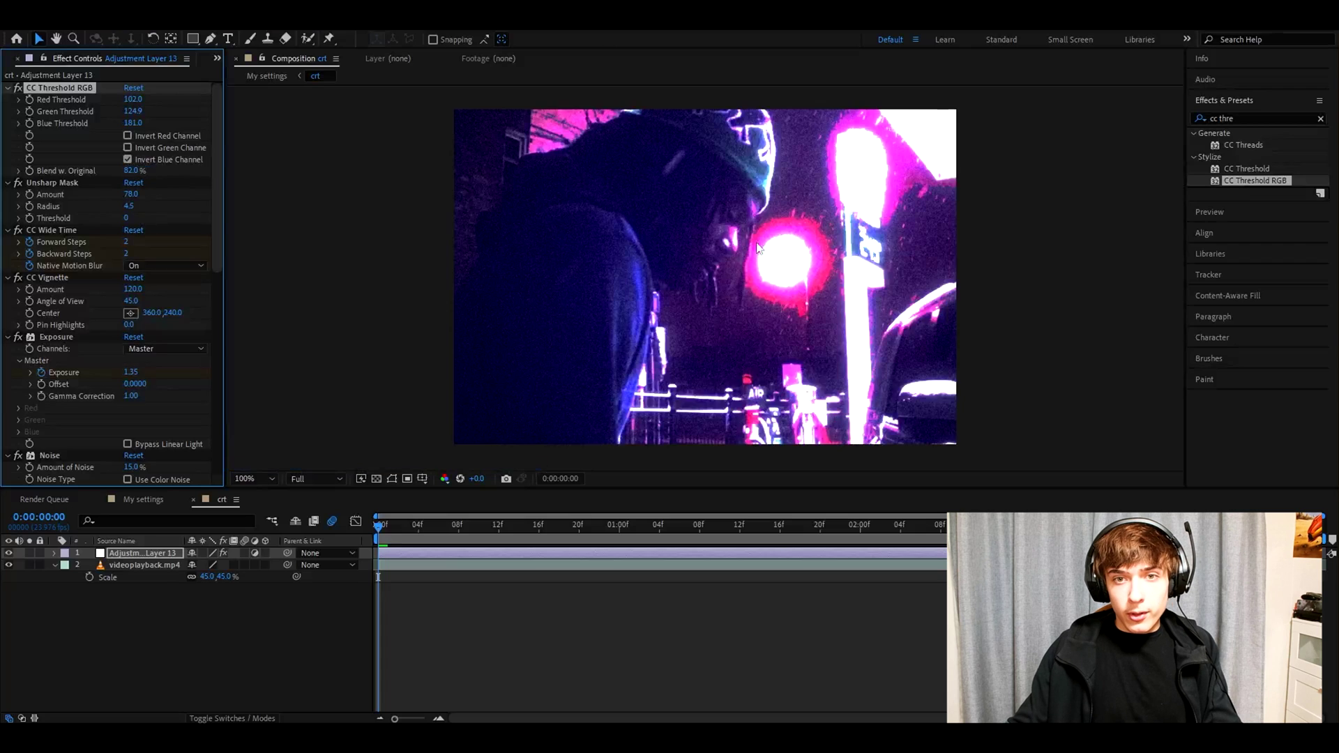
Step: Add Wave Warp above CC Threshold RGB with the Noise wave type, a wave height of 2 and a wave width of 20
left_click_drag(1260, 119, 1093, 120)
key("BackSpace")
type("wav warp")
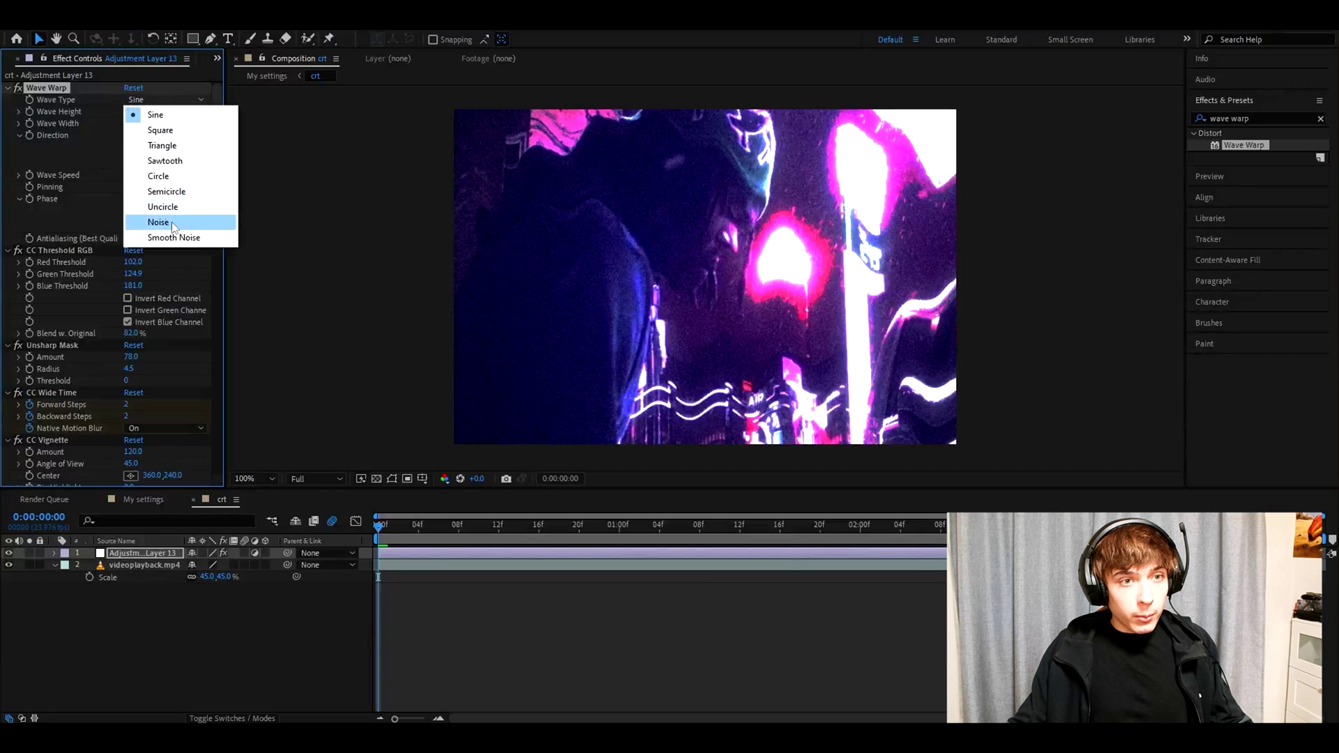
left_click(161, 219)
left_click(131, 112)
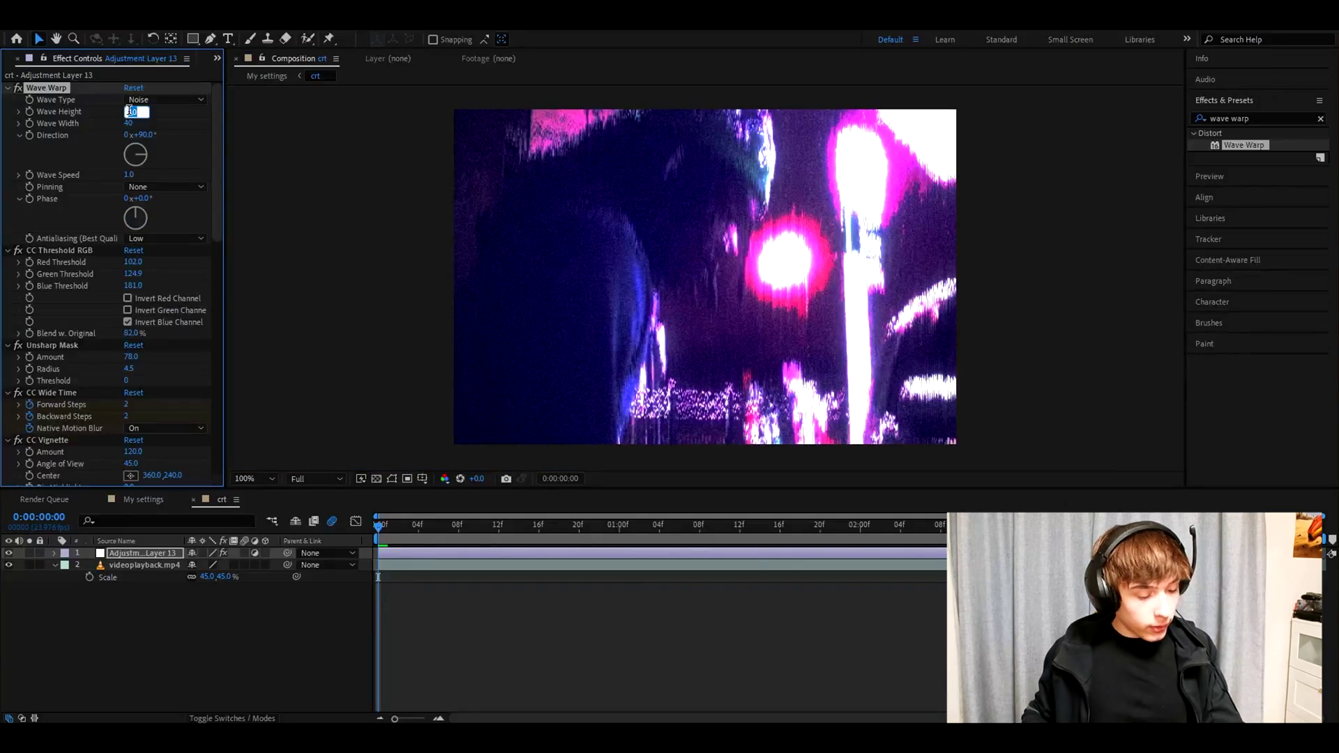
type("2")
key("Return")
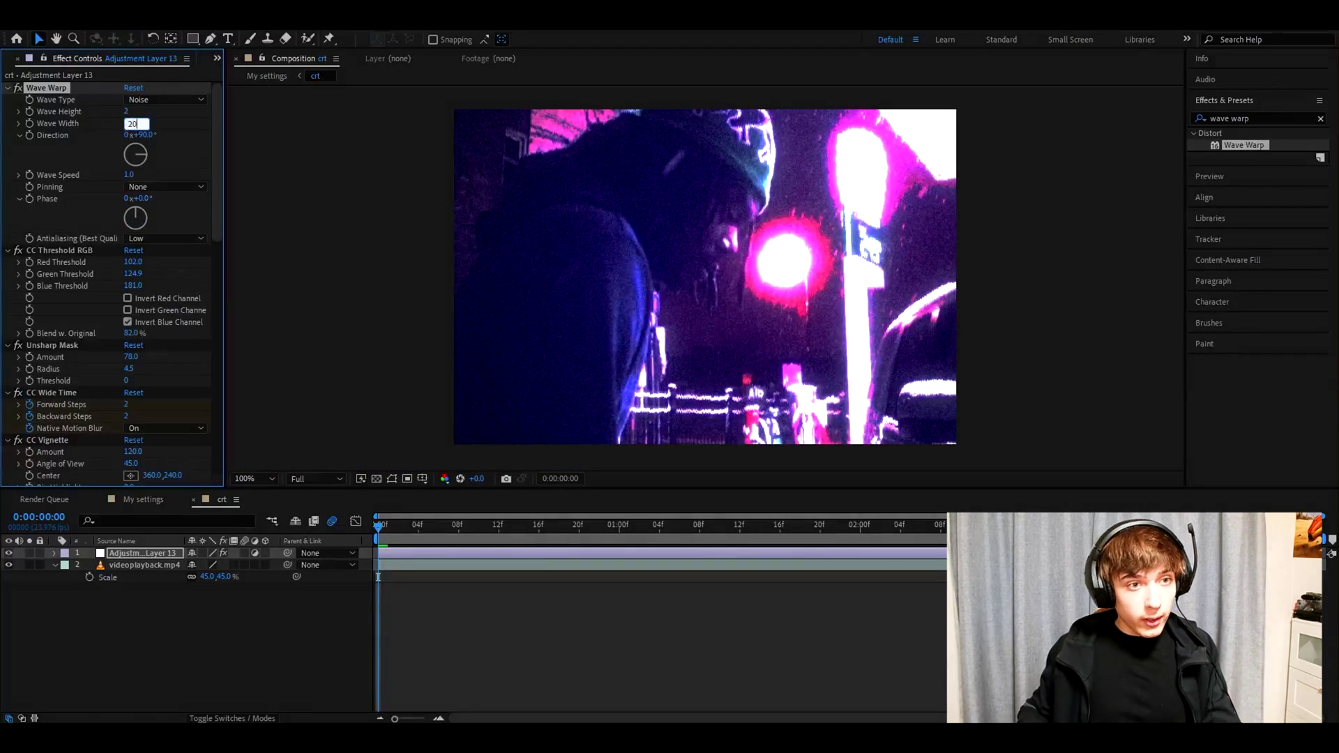
type("20")
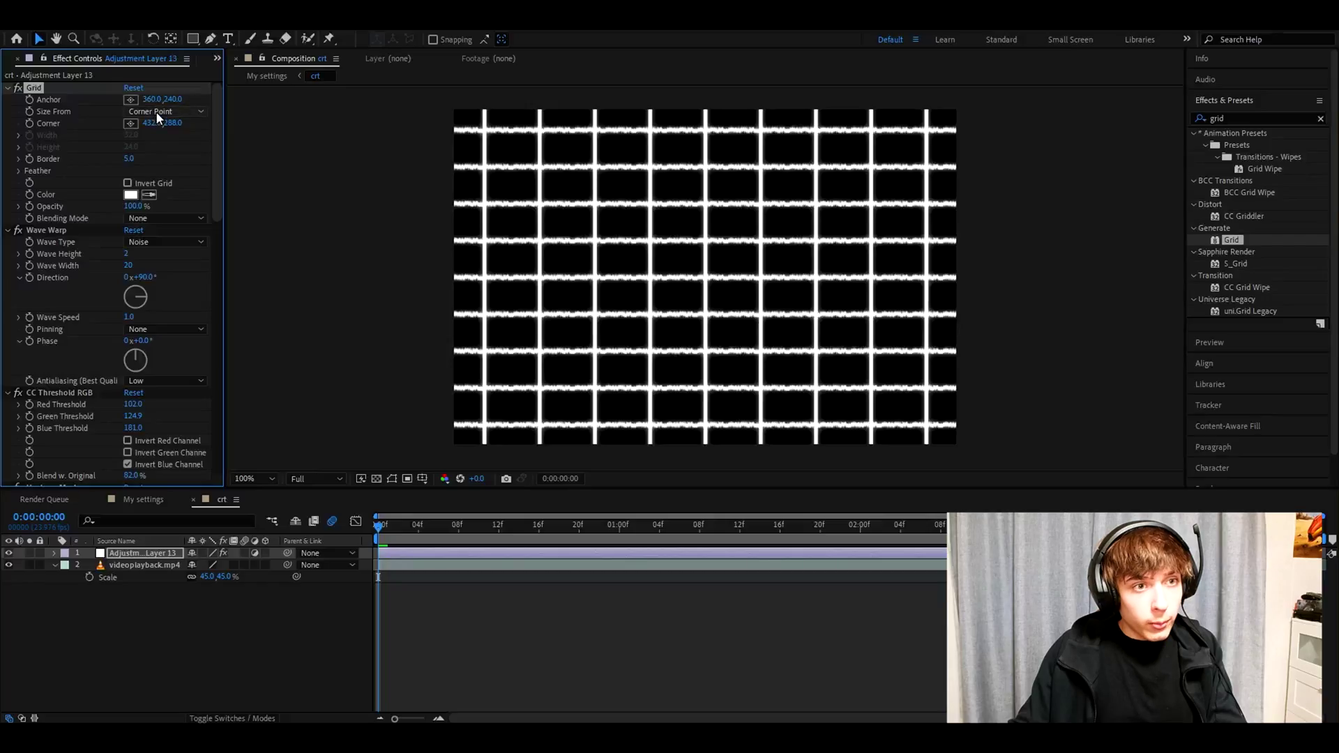
Step: Add Grid above Wave Warp, sized from width and height sliders, with width 4, height 2 and border 1
left_click(156, 112)
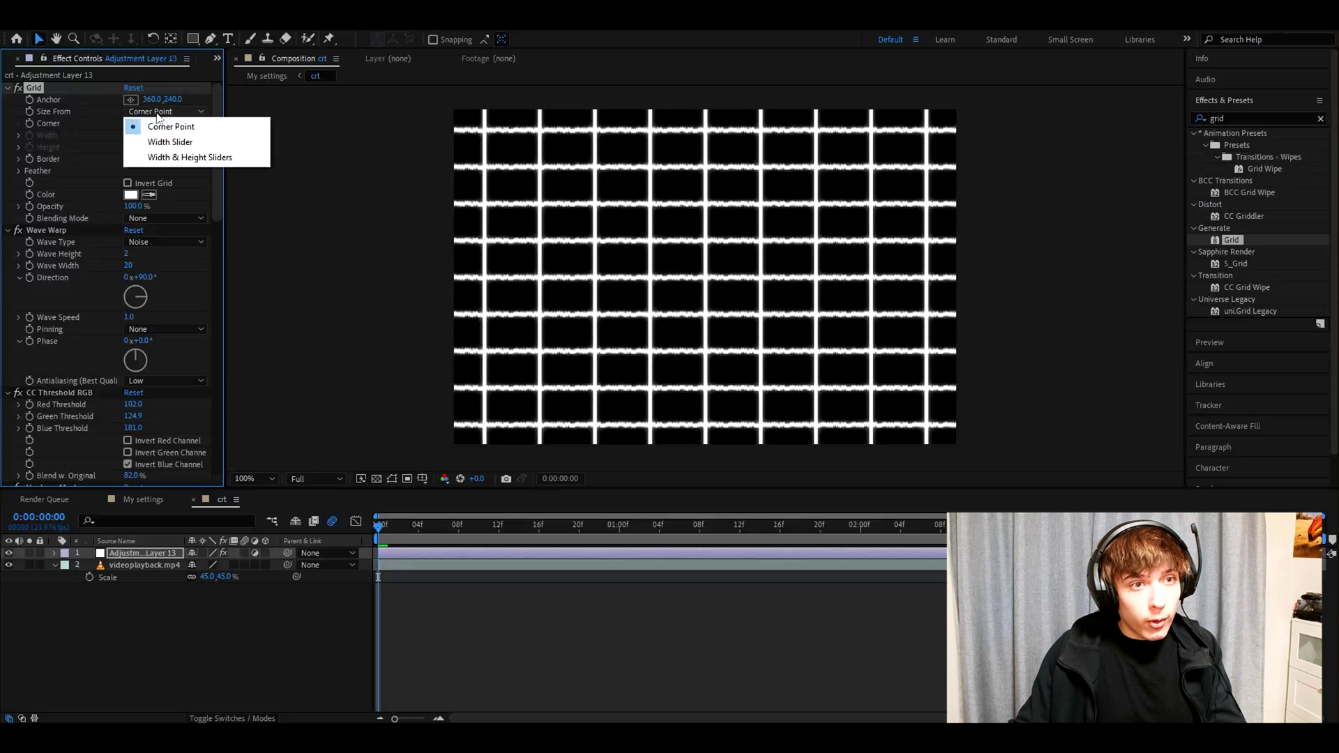
left_click(152, 158)
left_click(136, 135)
type("4")
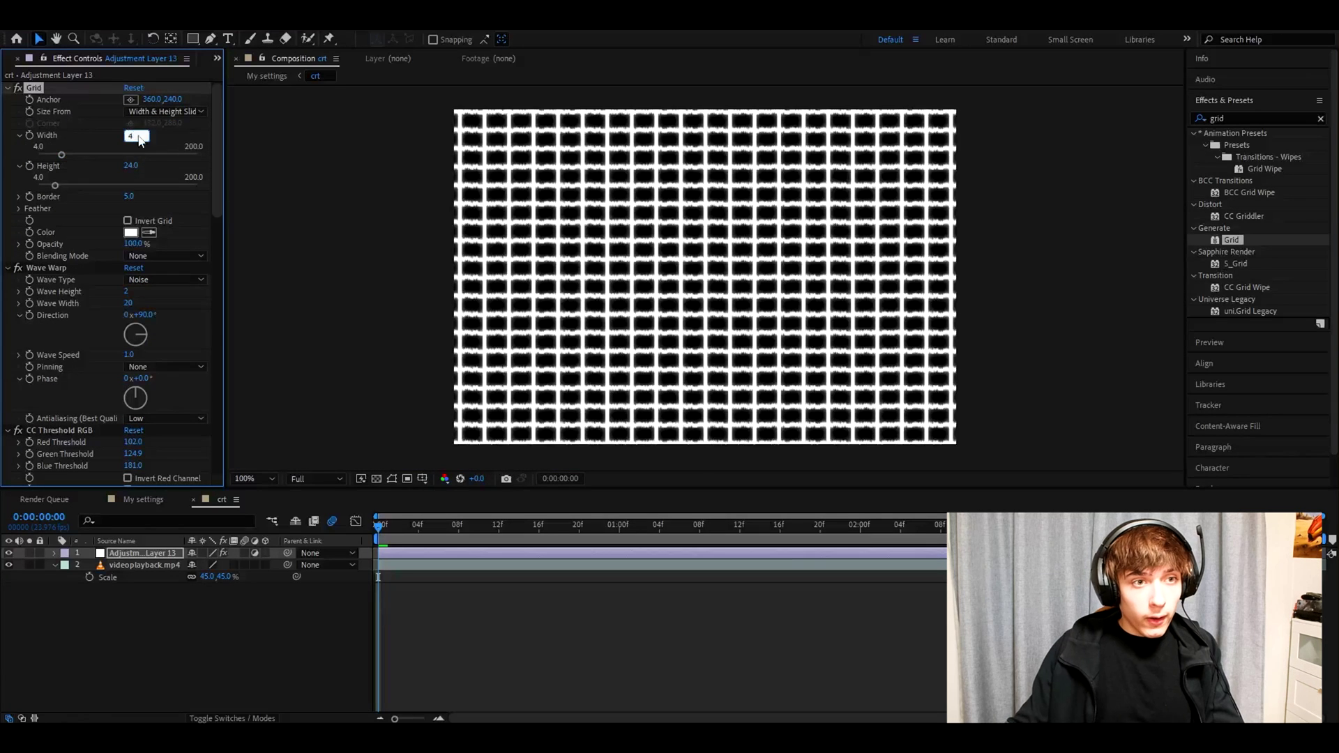
left_click(136, 166)
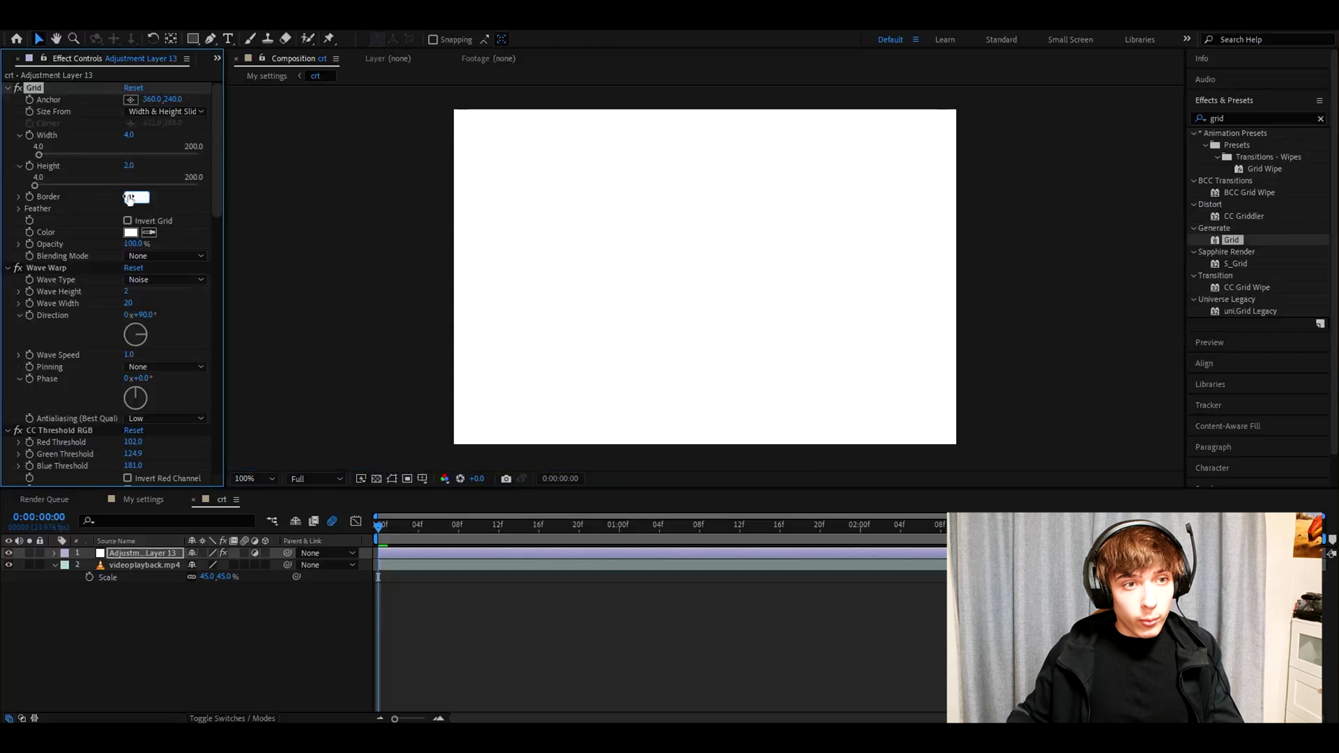
key("Return")
Step: Make the grid colour black (000000) and set the Grid effect's blending mode to Hard Light
left_click(131, 232)
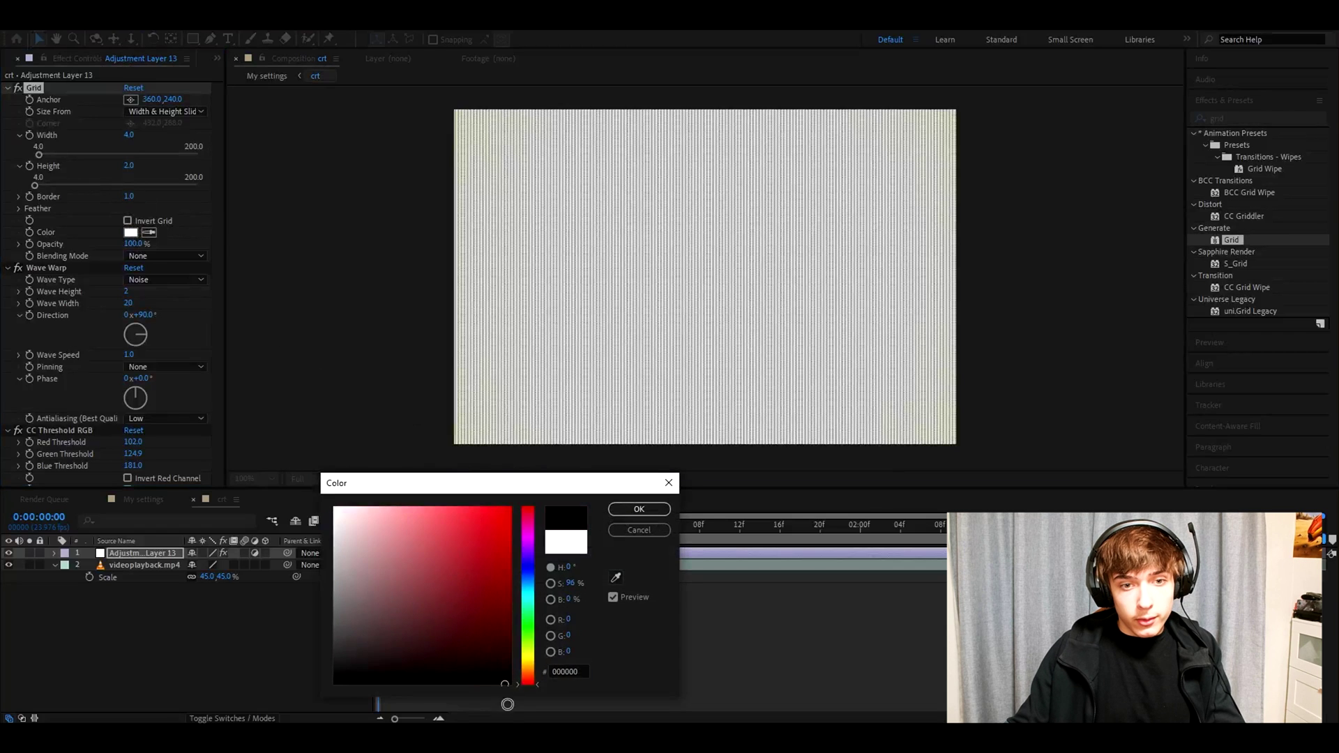
left_click(639, 510)
left_click(152, 255)
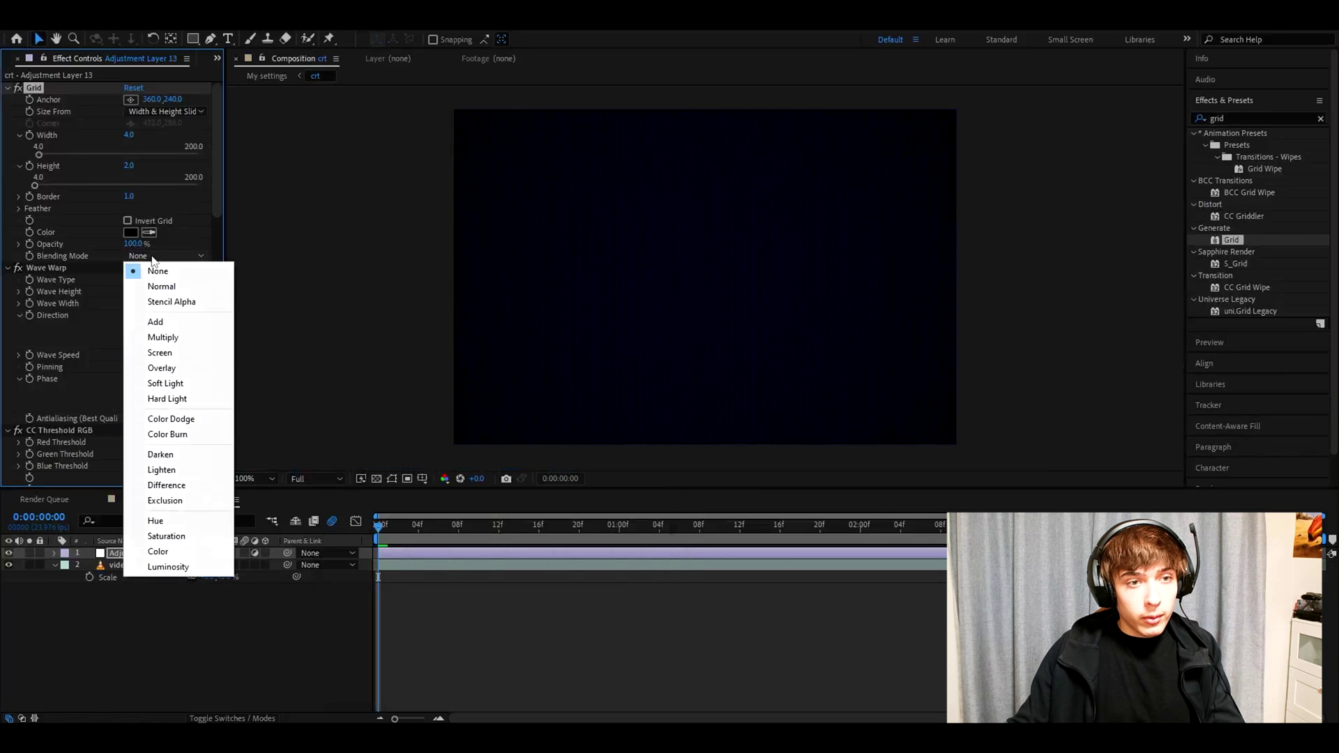
left_click(165, 402)
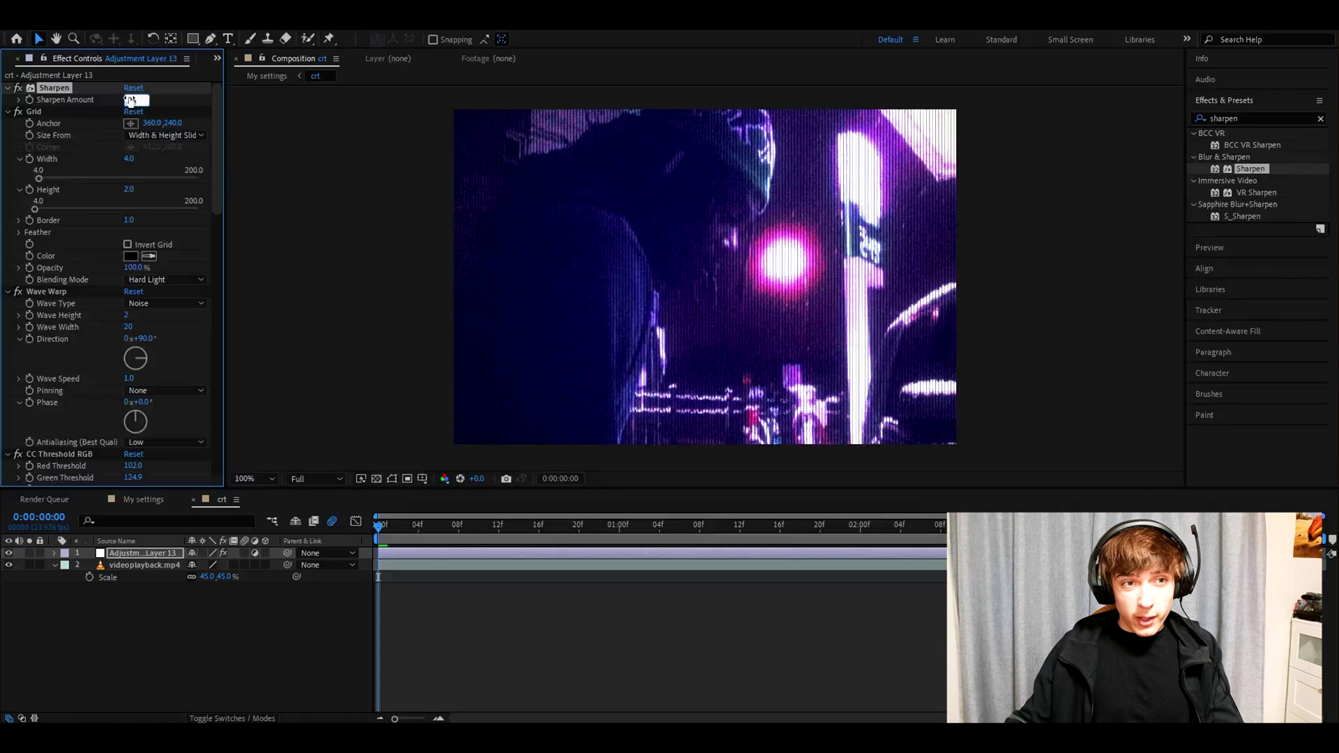
Step: Add Sharpen above Grid on the adjustment layer with a sharpen amount of 25
key("Return")
left_click(392, 531)
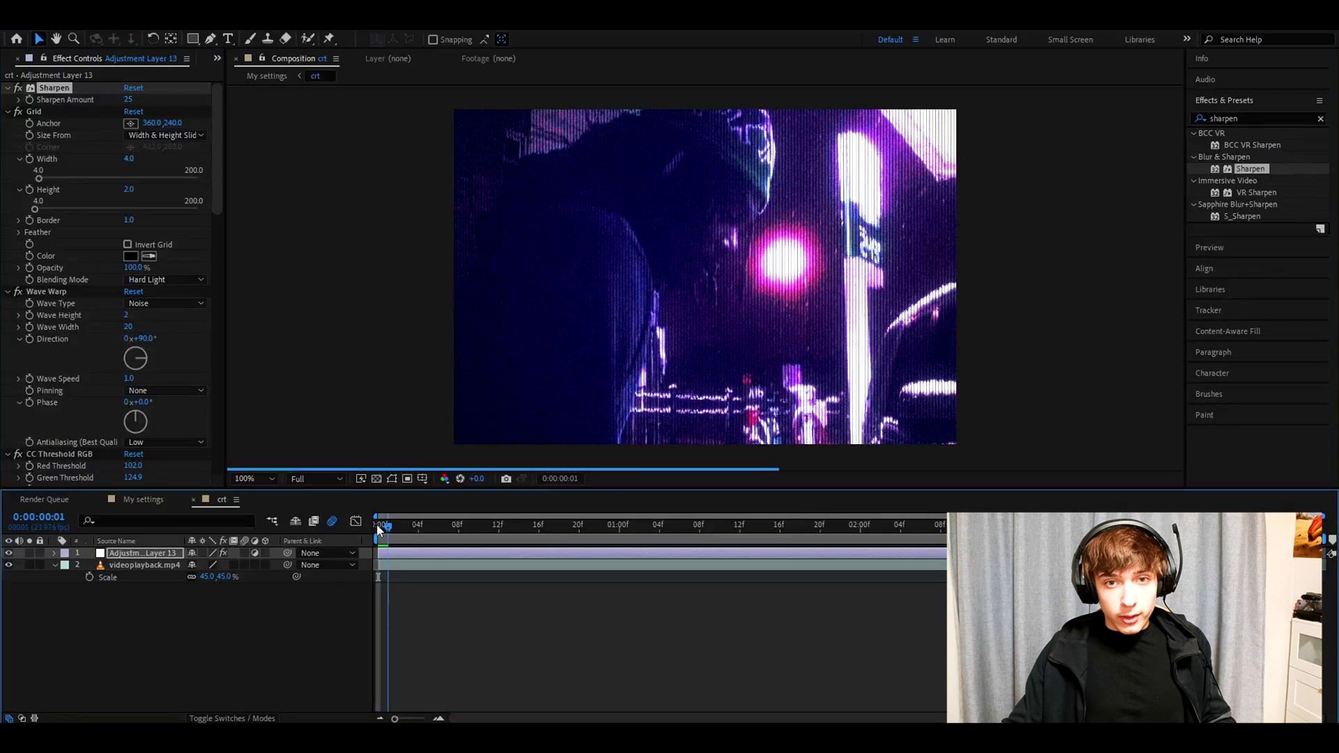
left_click(379, 530)
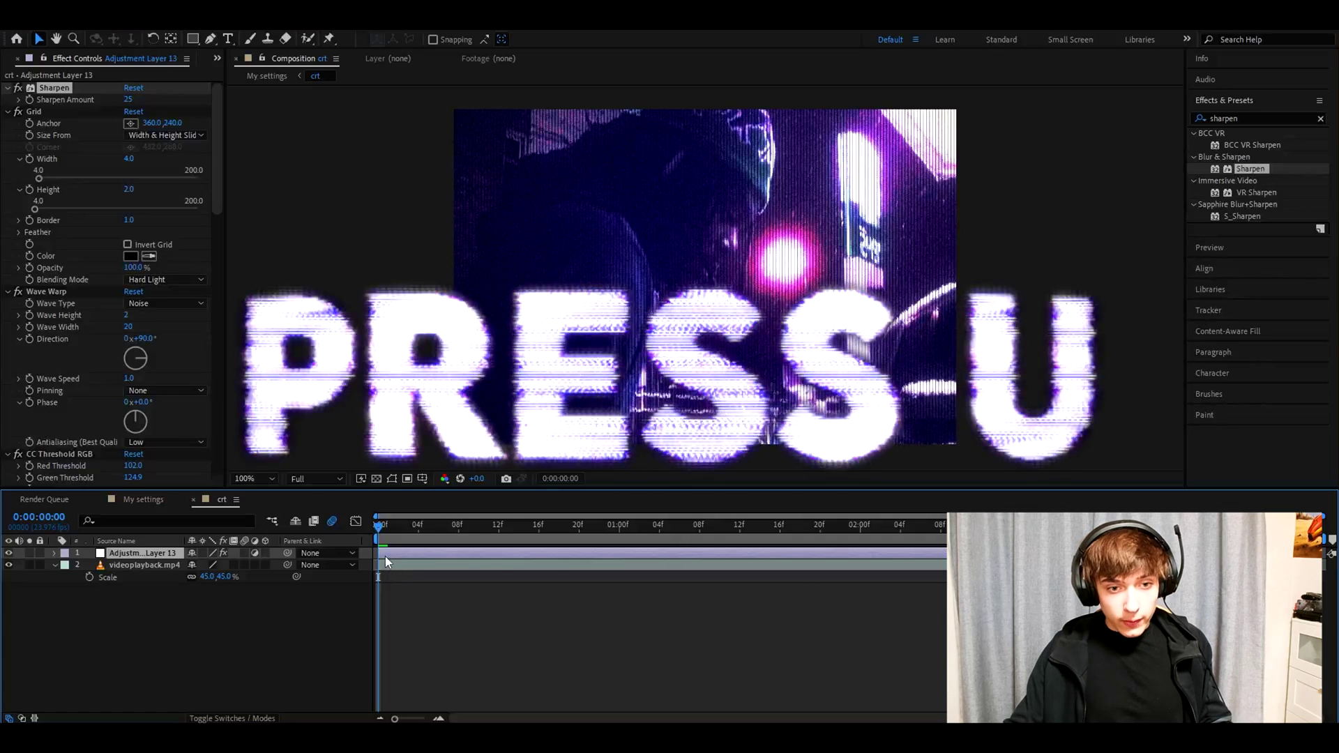
Step: Reveal the adjustment layer's keyframed properties and keyframe Exposure at -0.23 on frame 3
key("u")
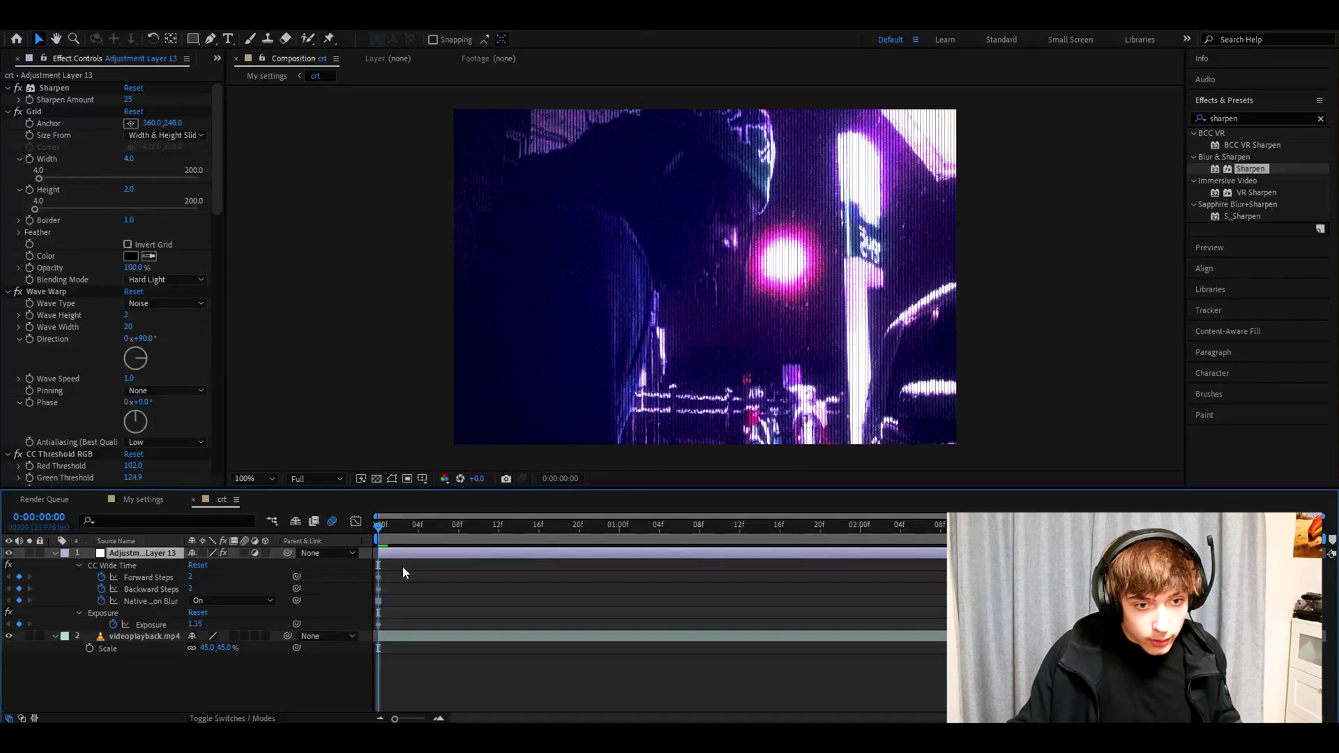
left_click_drag(384, 528, 409, 528)
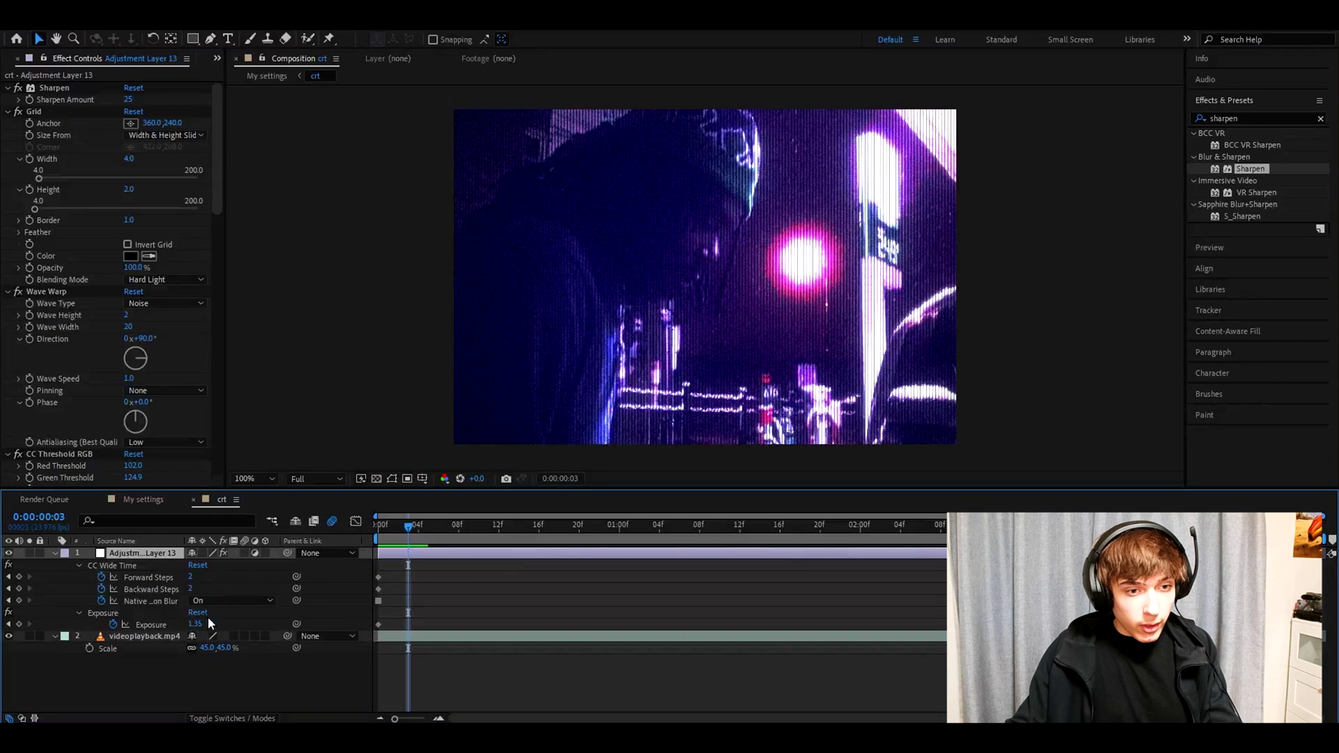
type("-0.23")
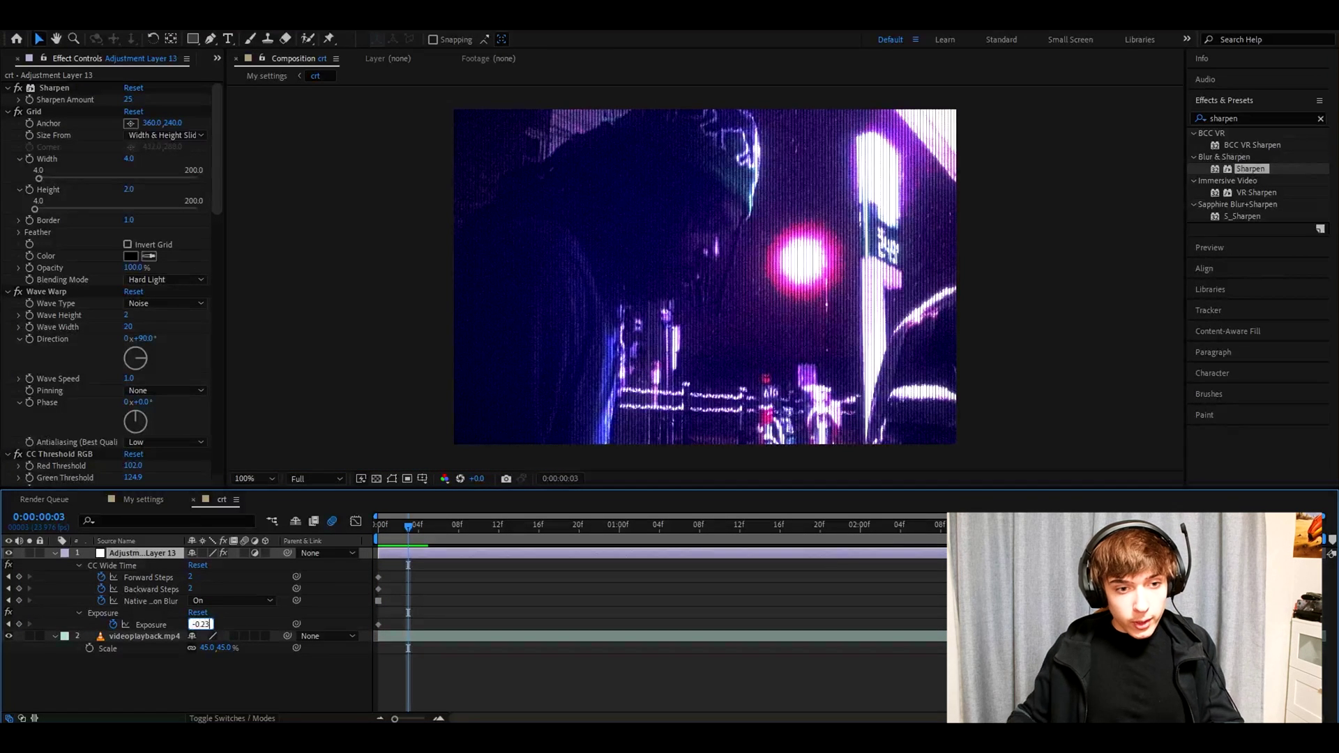
key("Return")
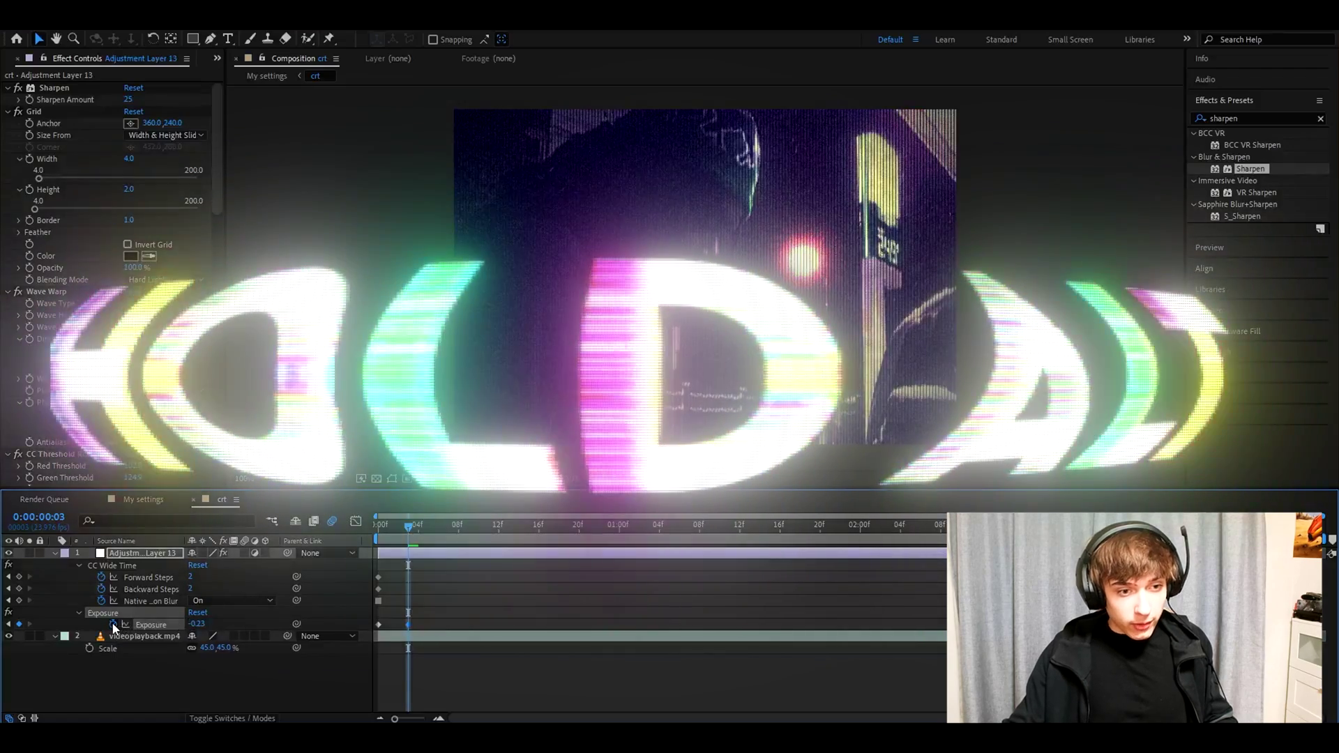
Step: Add a loopOut() expression to the Exposure property so its keyframes repeat
left_click(114, 626, "alt")
type("loop")
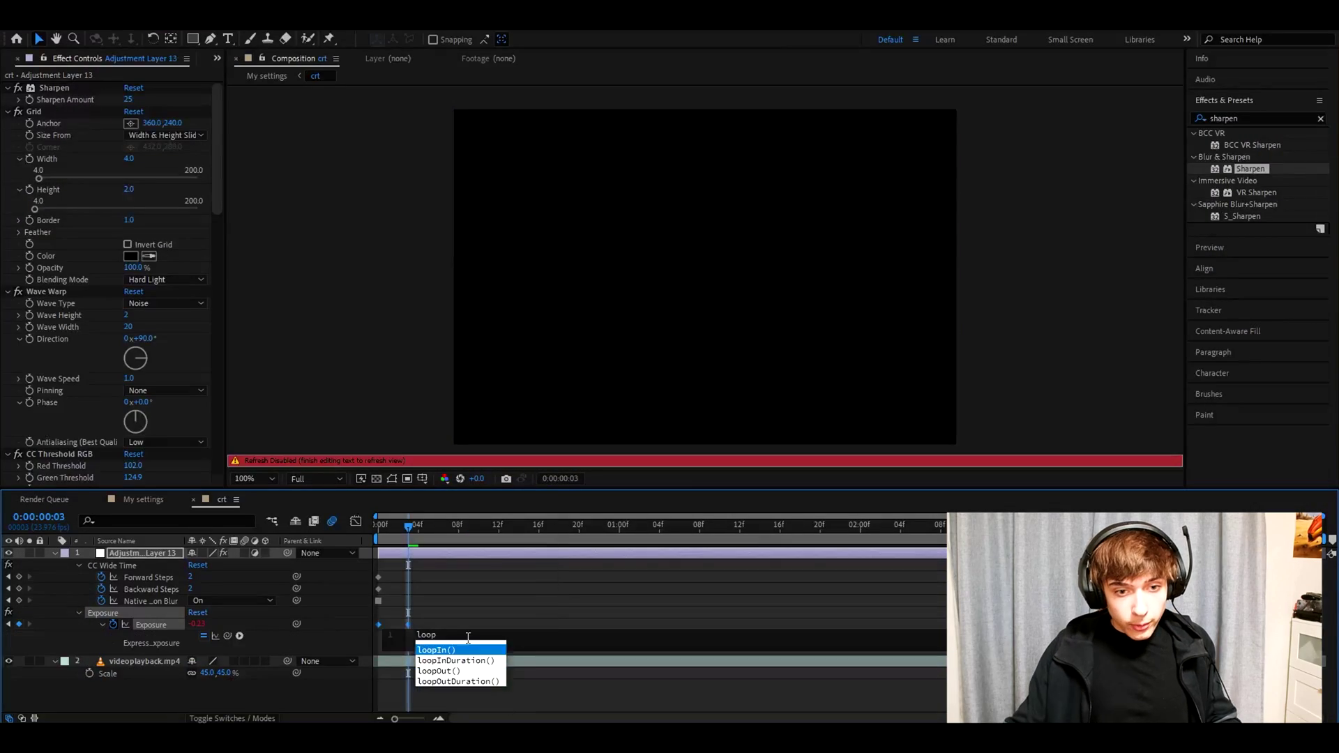
left_click(466, 668)
left_click(453, 611)
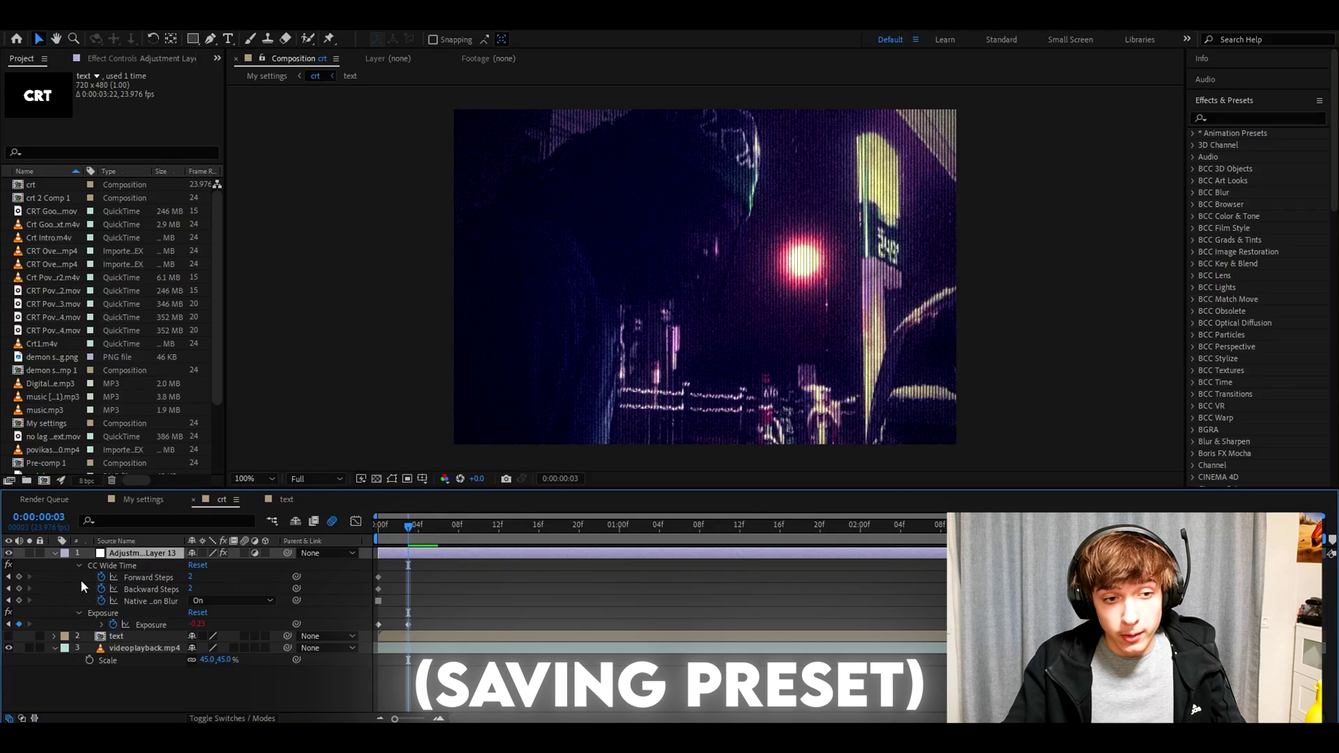
Step: Keyframe the effect opacity in CC Wide Time's compositing options at frame 3
left_click(78, 566)
left_click(78, 566)
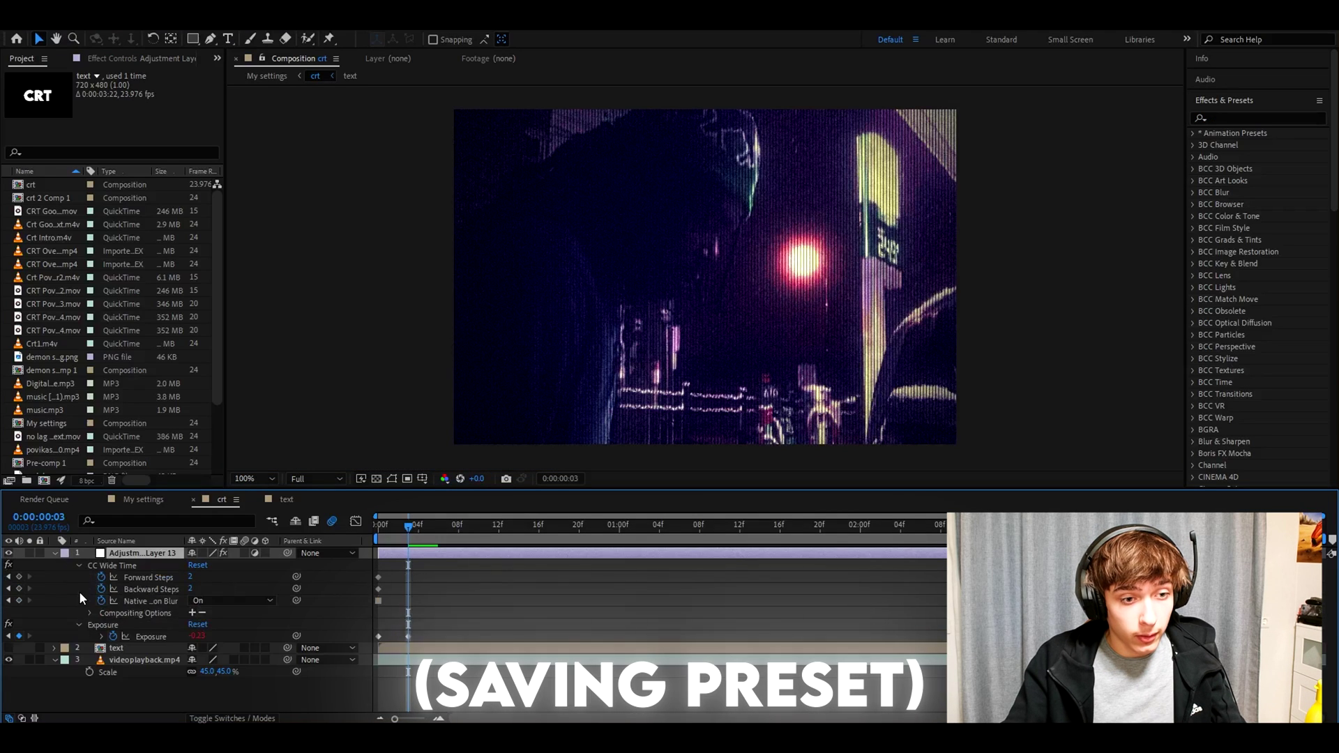
left_click(90, 614)
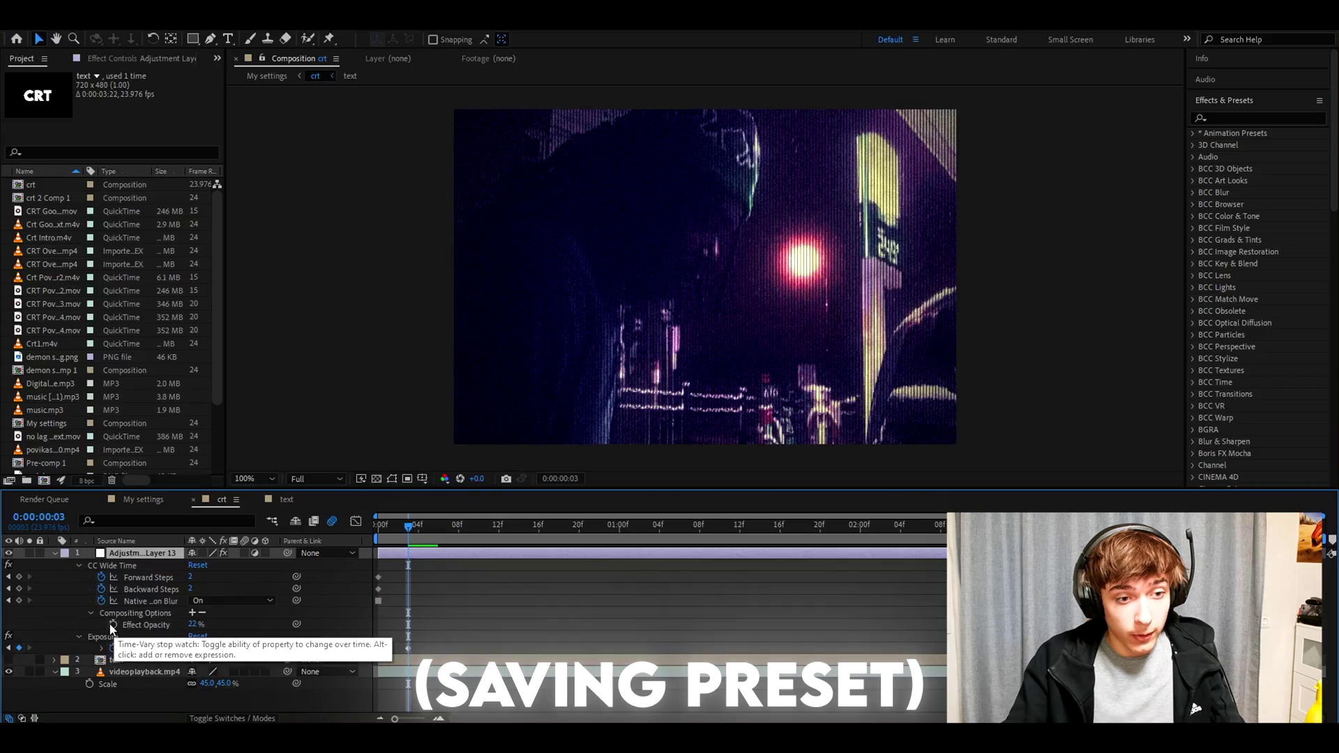
left_click(113, 625)
Step: Select all effects and their keyframes on the adjustment layer and save them as an animation preset named crt
left_click(126, 59)
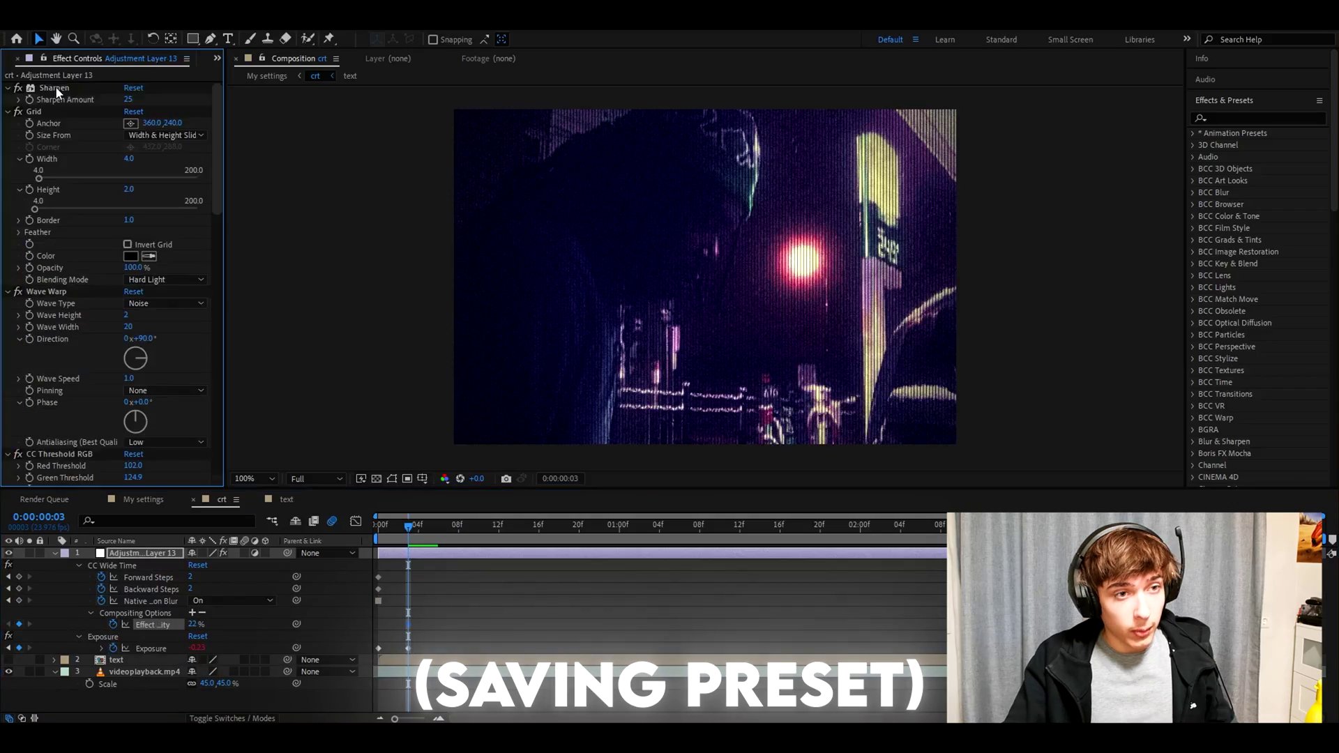
left_click(55, 86)
key("ctrl+a")
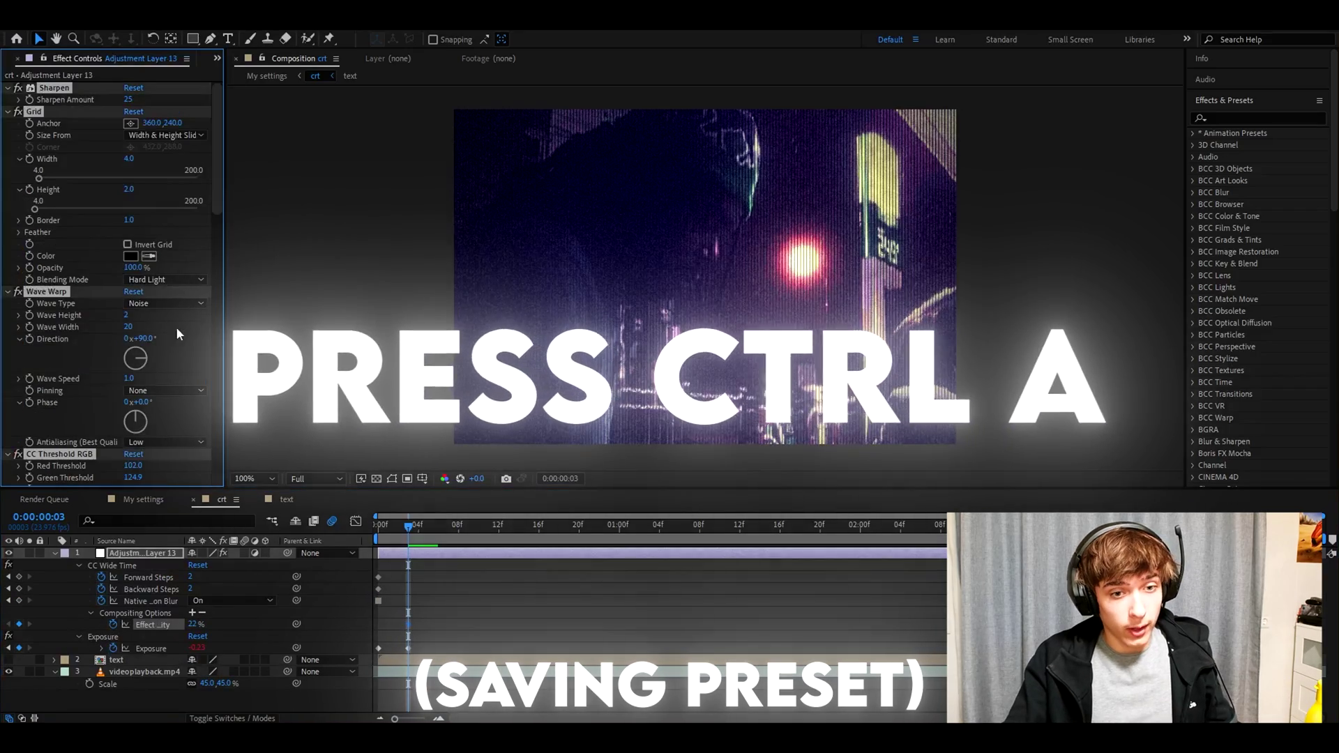
left_click_drag(425, 651, 375, 567)
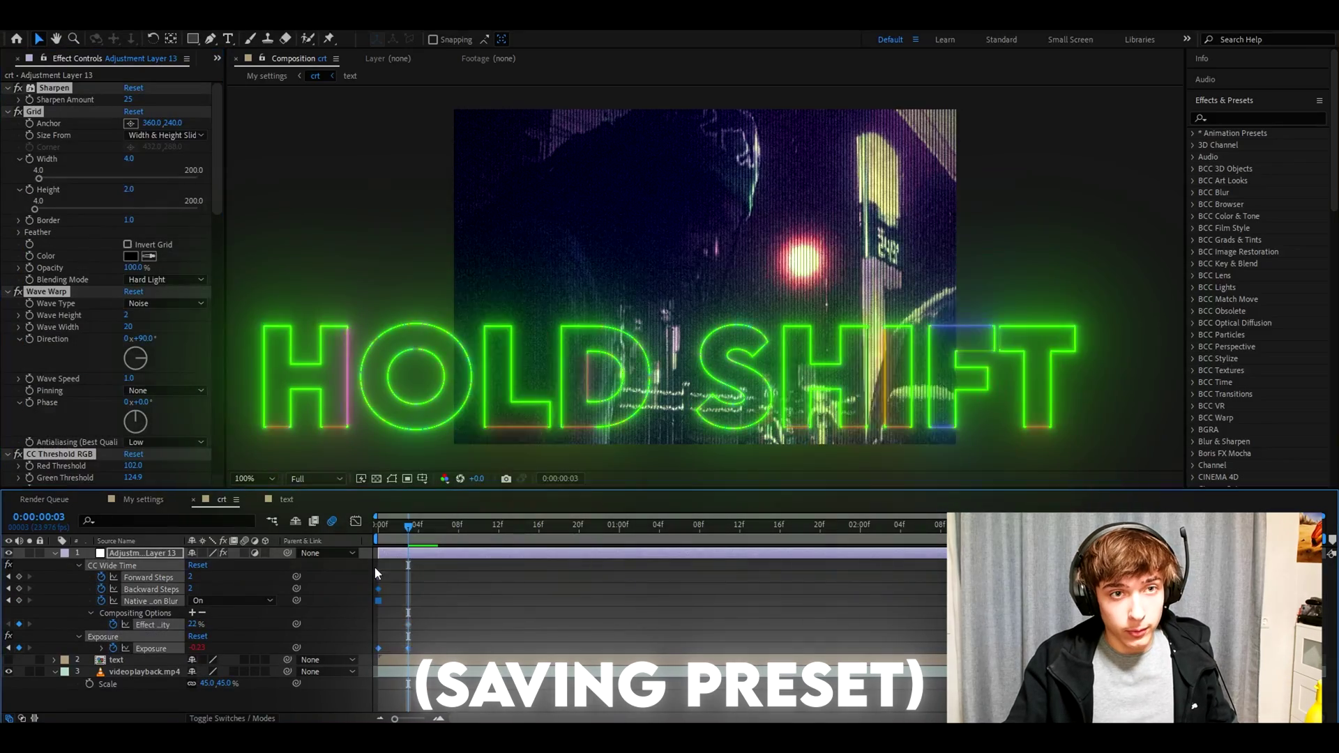
left_click(183, 23)
left_click(209, 39)
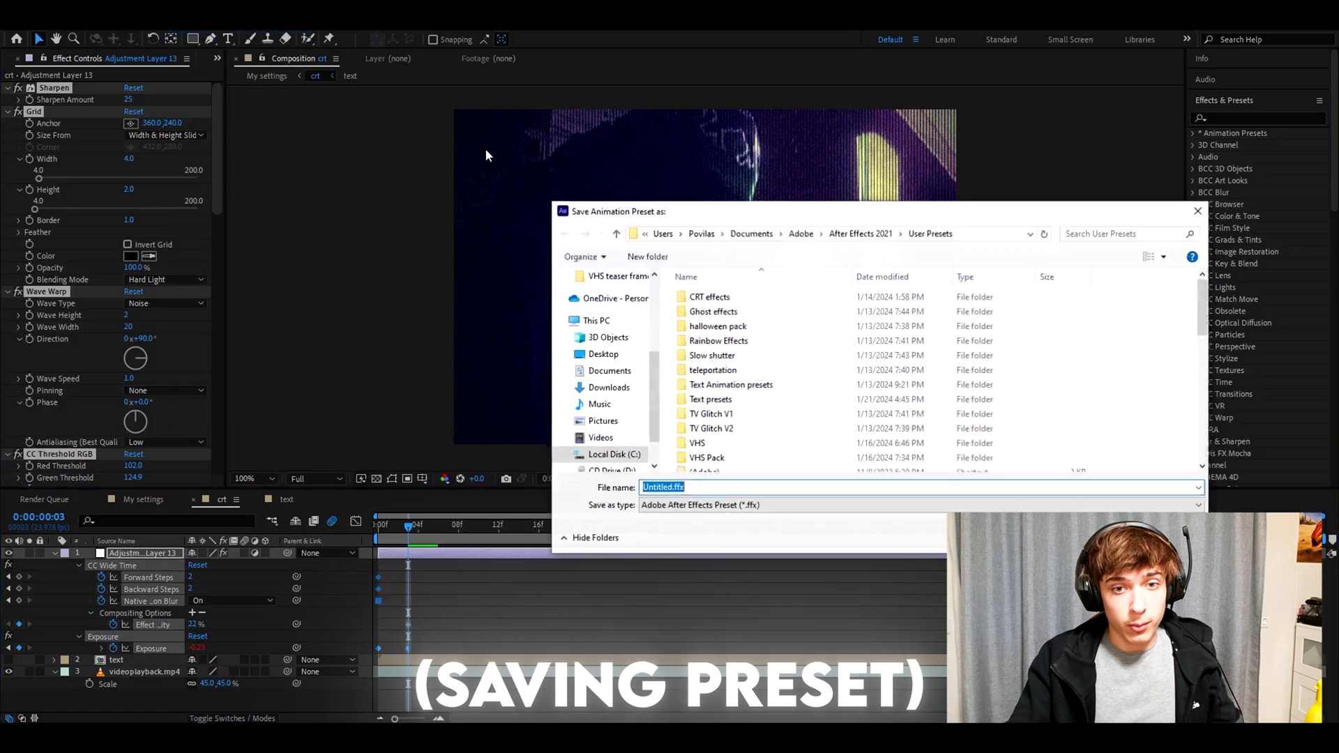
type("crt")
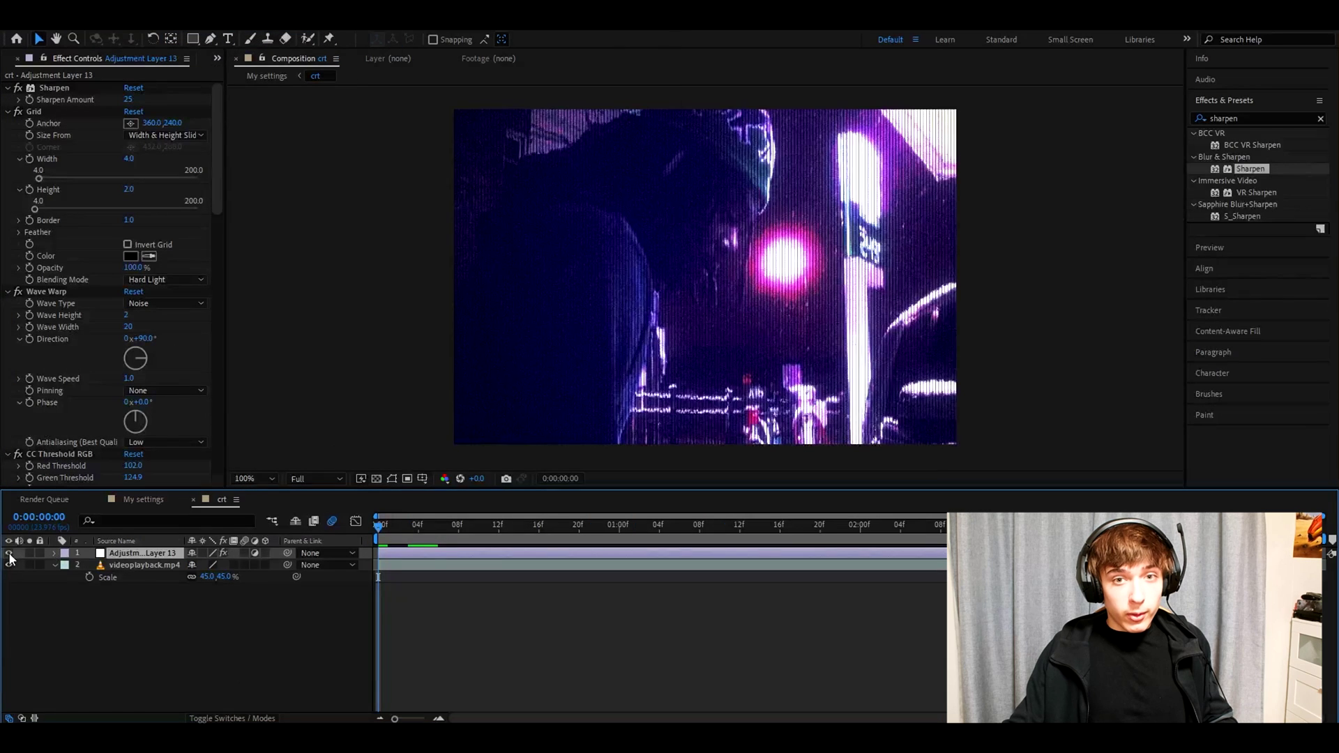
Step: Try the saved CRT preset on a new adjustment layer above the existing one
key("ctrl+alt+y")
left_click_drag(1246, 119, 1127, 126)
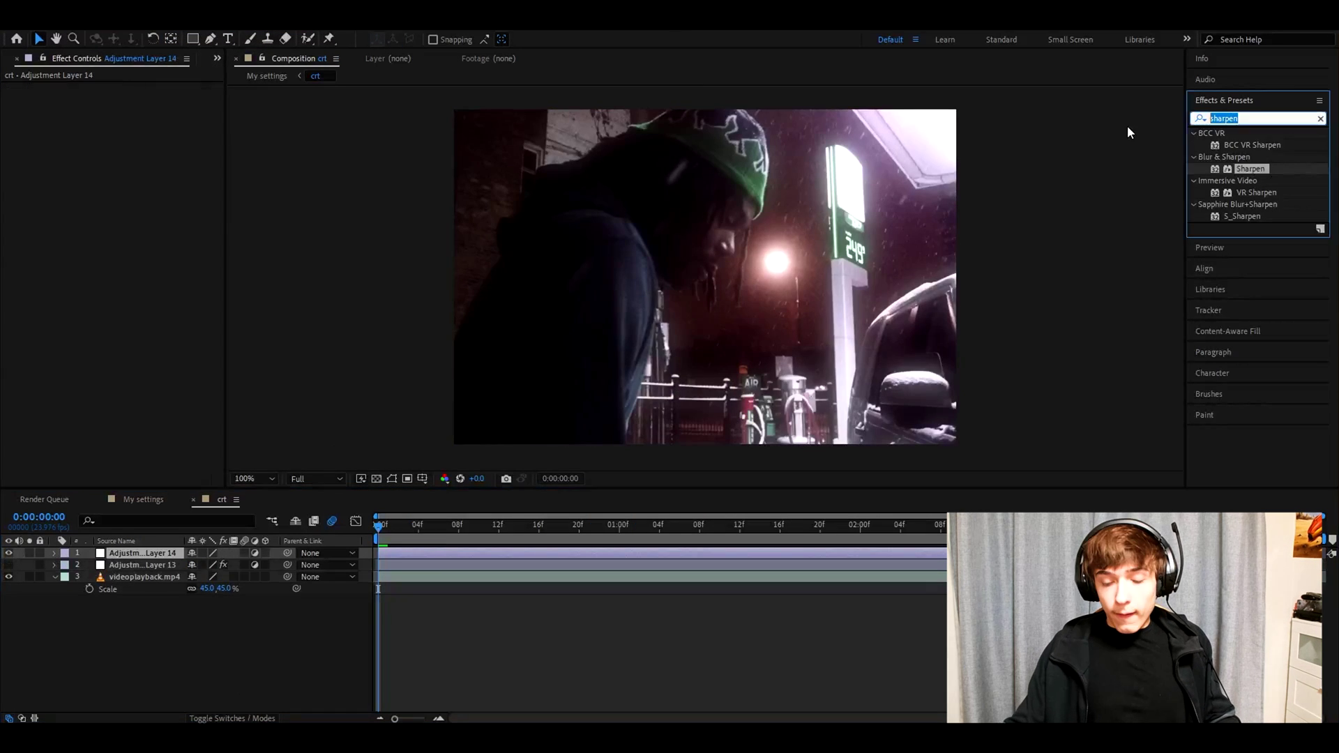
type("crt")
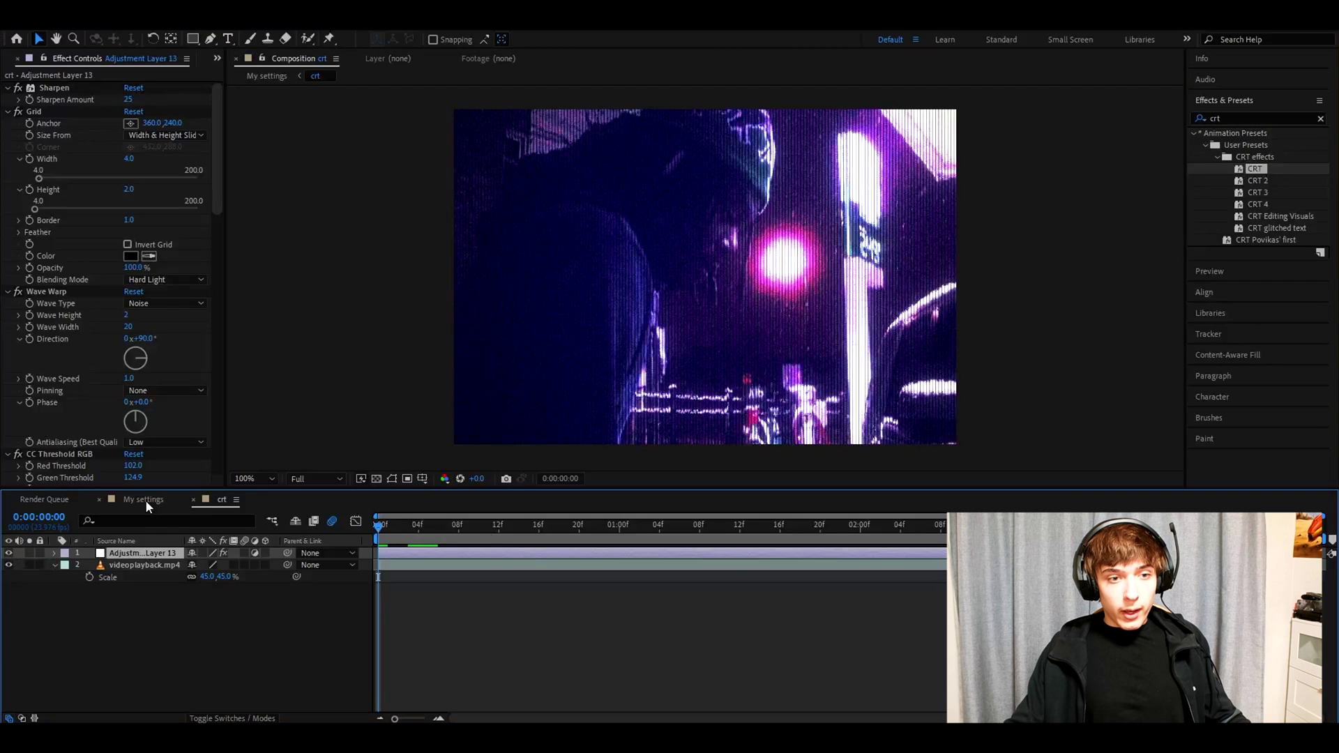
Step: Scale the crt pre-composition layer to 267% in the My settings composition
left_click(145, 500)
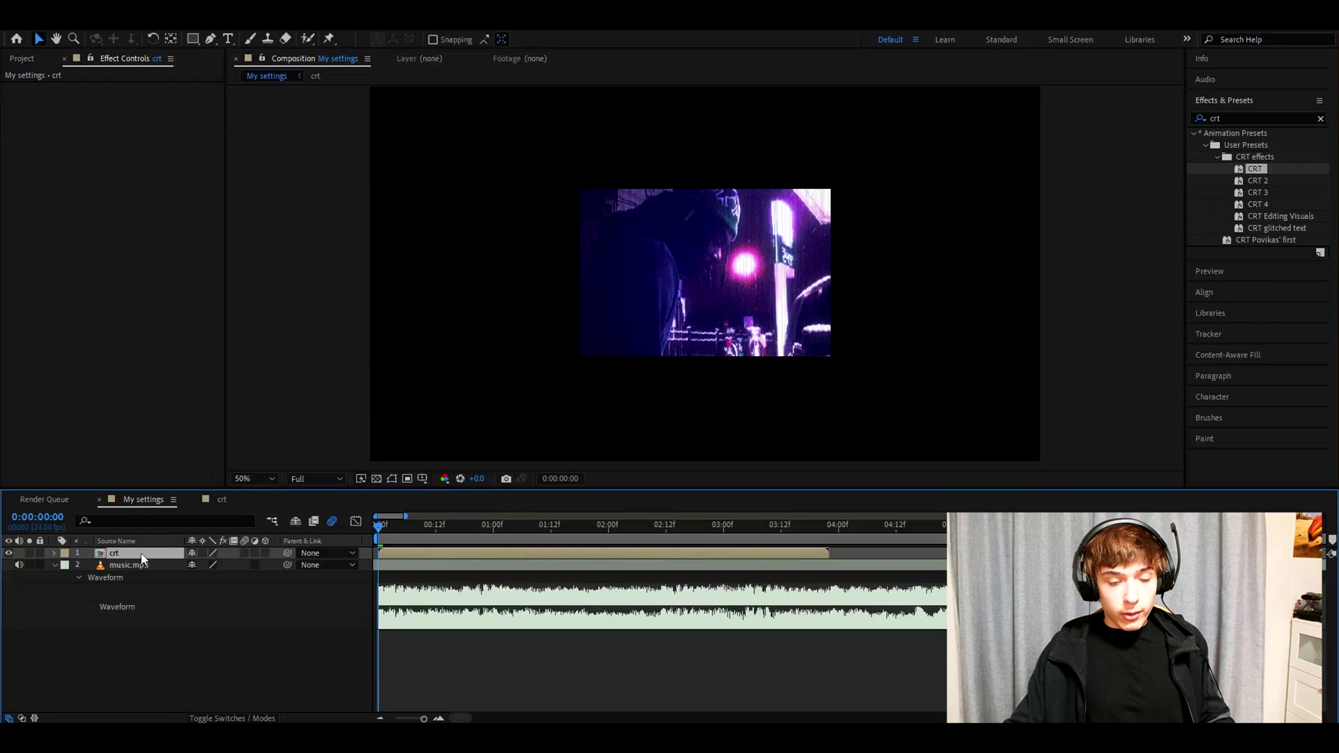
key("s")
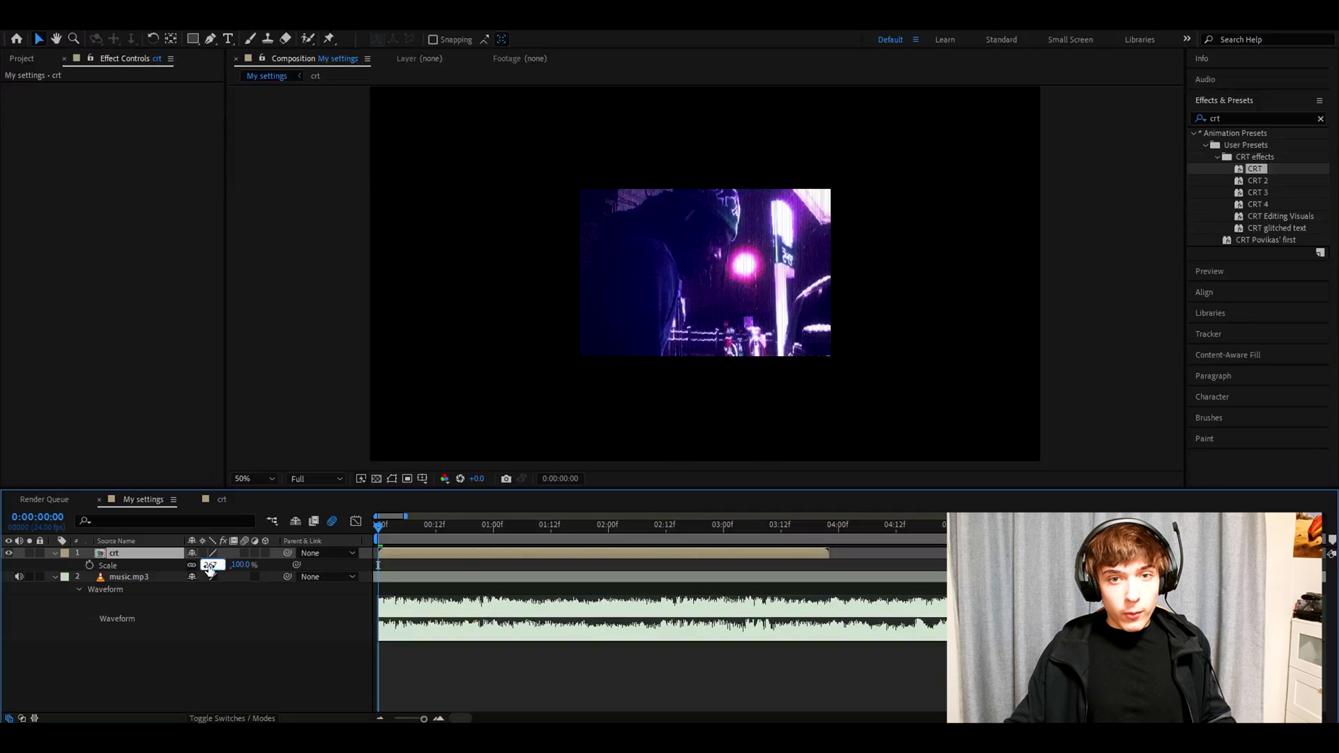
left_click(210, 566)
type("267")
key("Return")
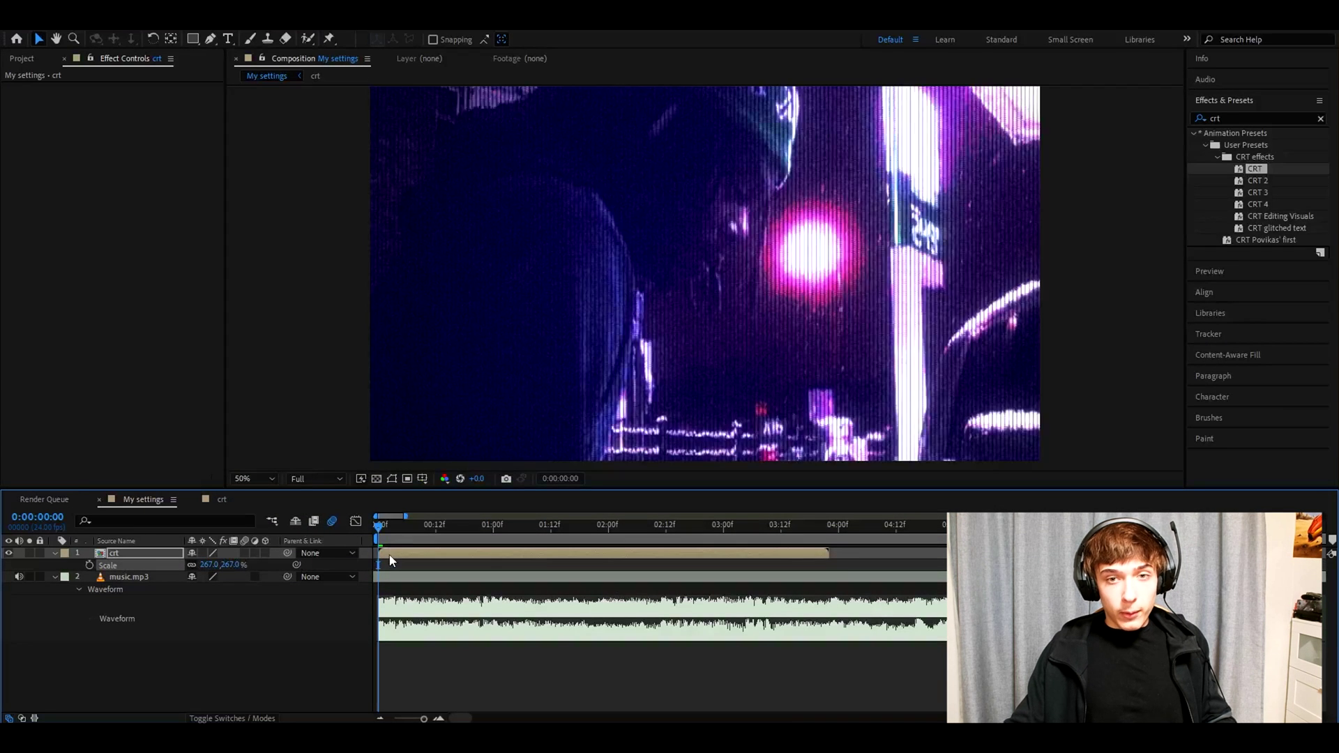
Step: Hide the adjustment layer inside the crt composition and add a new adjustment layer above crt in My settings
double_click(380, 554)
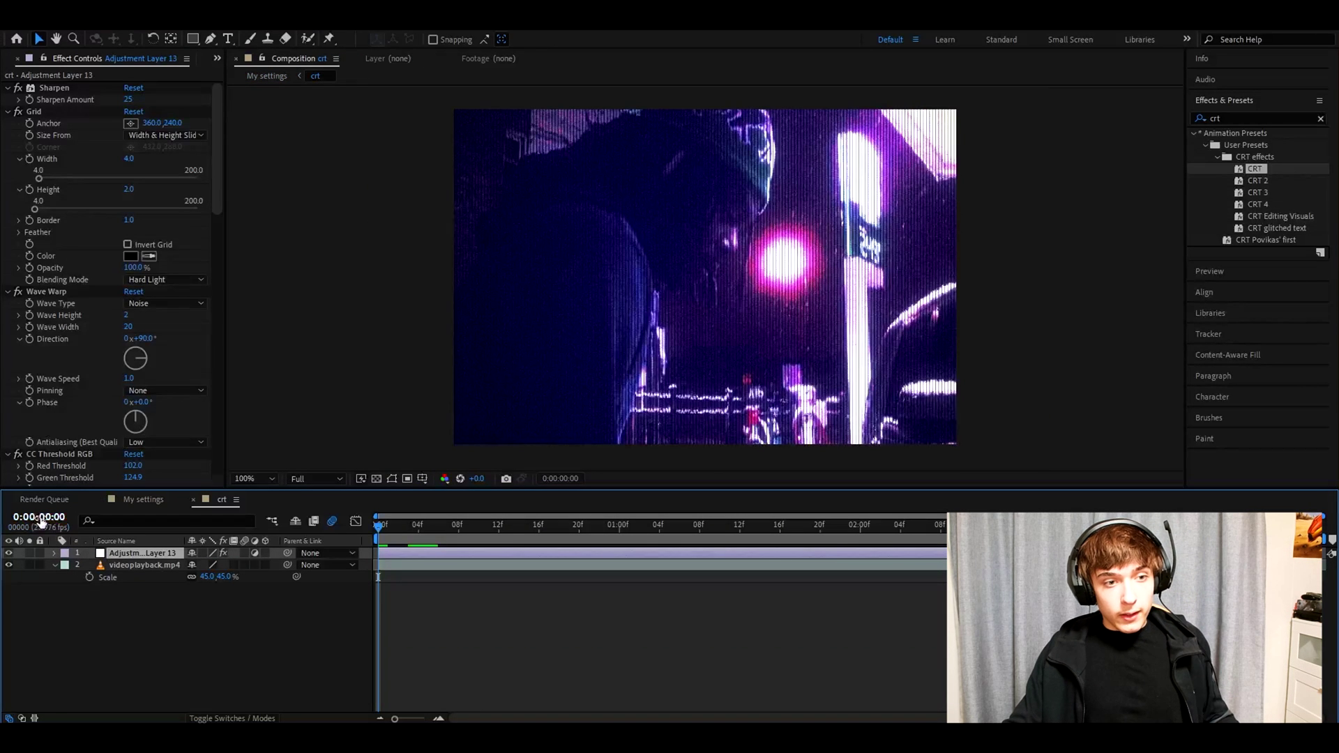
left_click(10, 554)
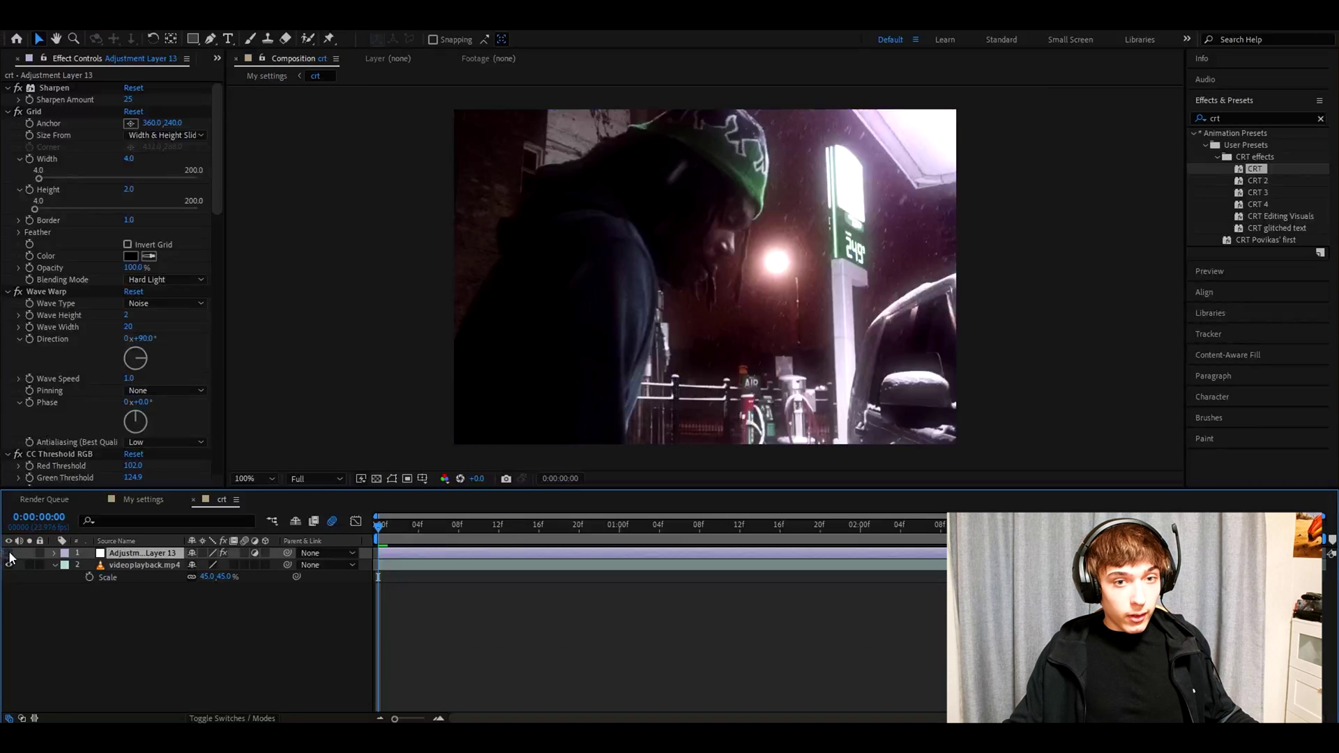
left_click(138, 501)
key("ctrl+alt+y")
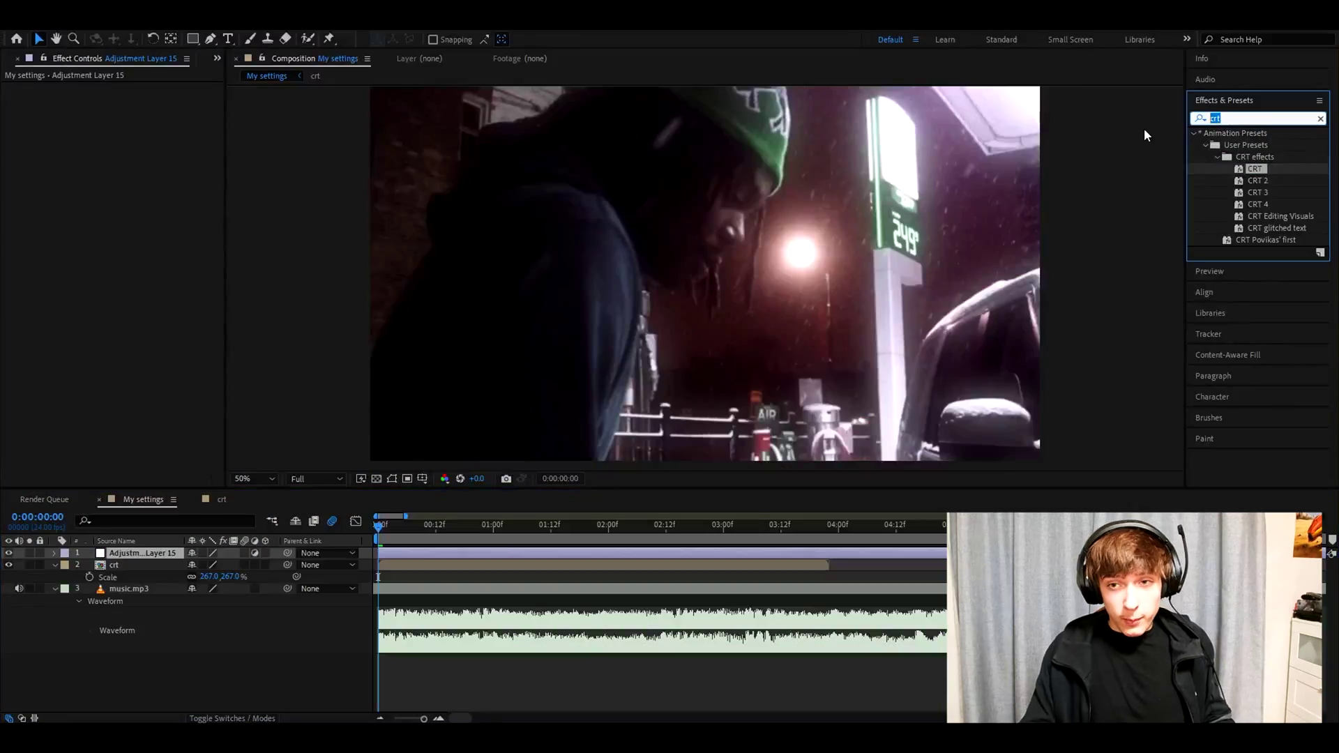
Step: Search the presets for tv, try TV Glitch V2 effect 25 on the new adjustment layer, and undo it
type("tv")
left_click(1268, 276)
scroll(1277, 300, "down", 3)
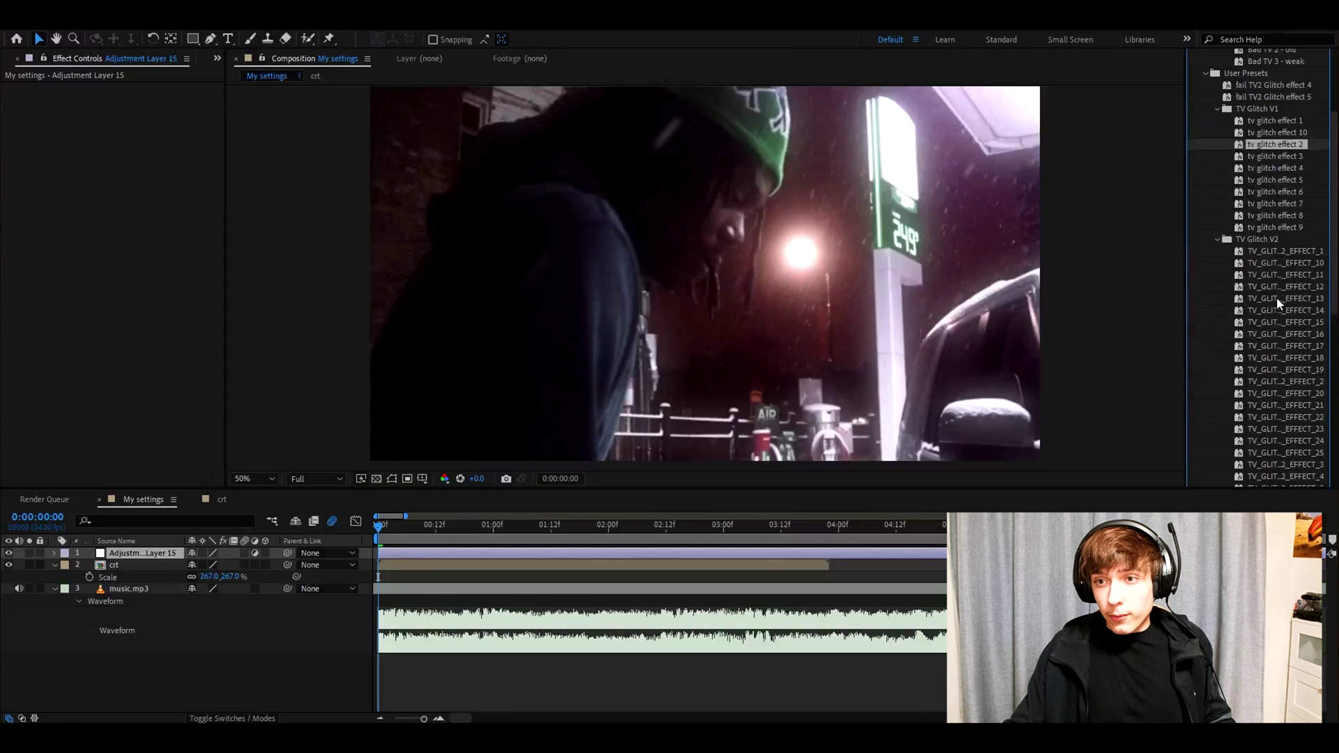
scroll(1291, 279, "down", 1)
scroll(1291, 286, "down", 3)
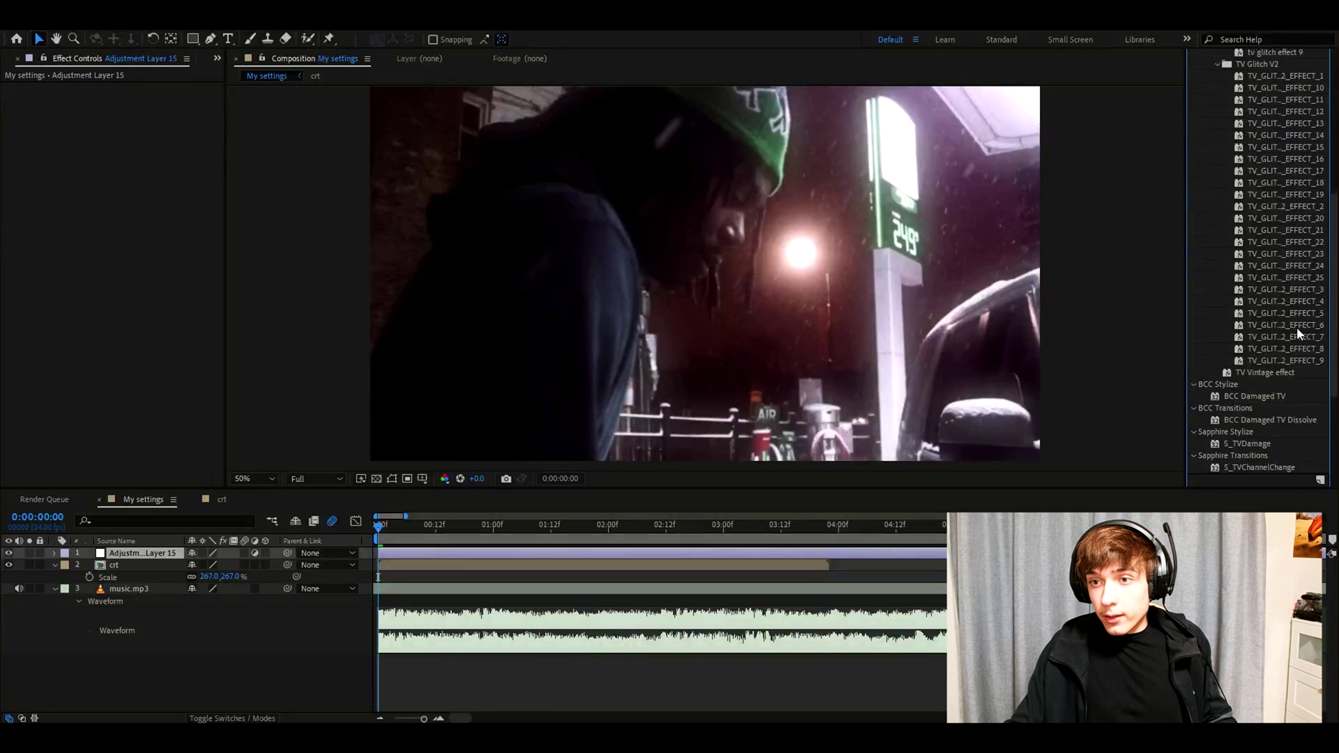
scroll(1301, 314, "up", 1)
left_click_drag(1302, 322, 492, 555)
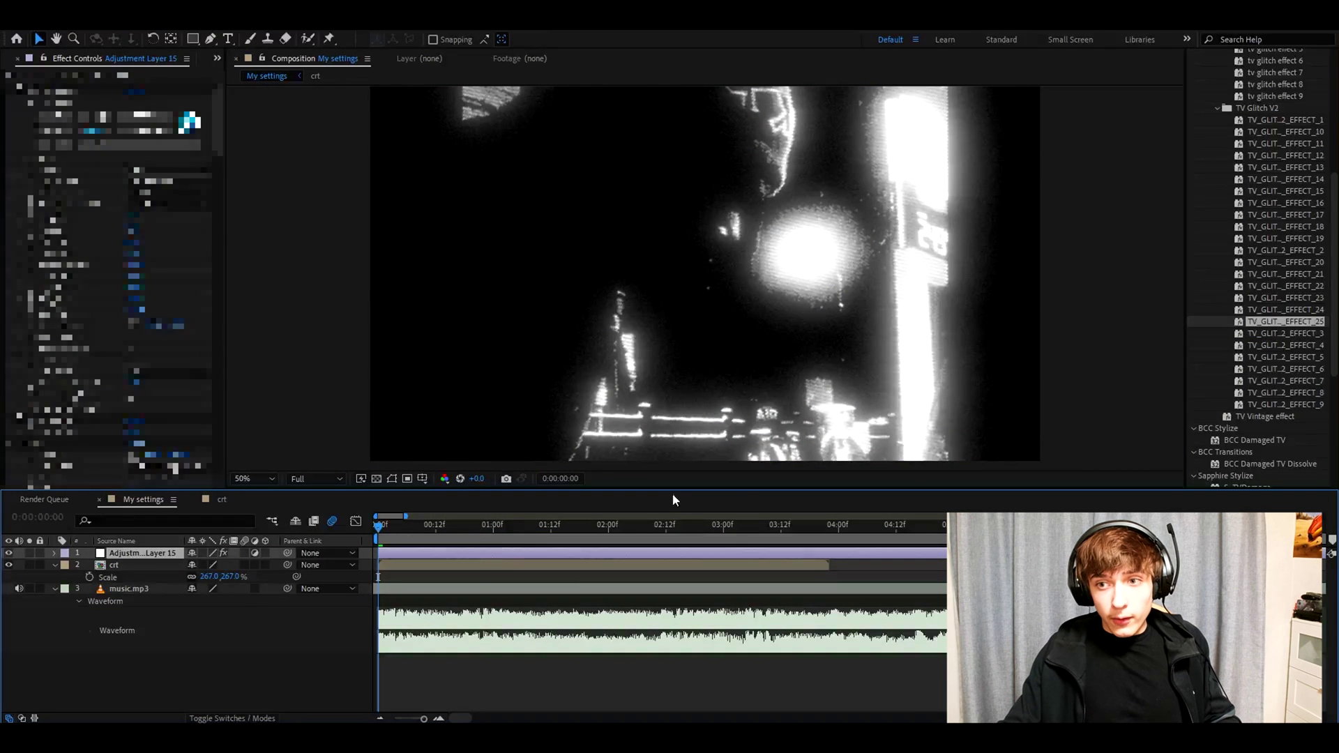
key("ctrl+z")
Step: Try TV Glitch V2 effects 24 and 12 on the My settings adjustment layer and check a later frame
left_click_drag(1284, 310, 444, 555)
left_click(1259, 158)
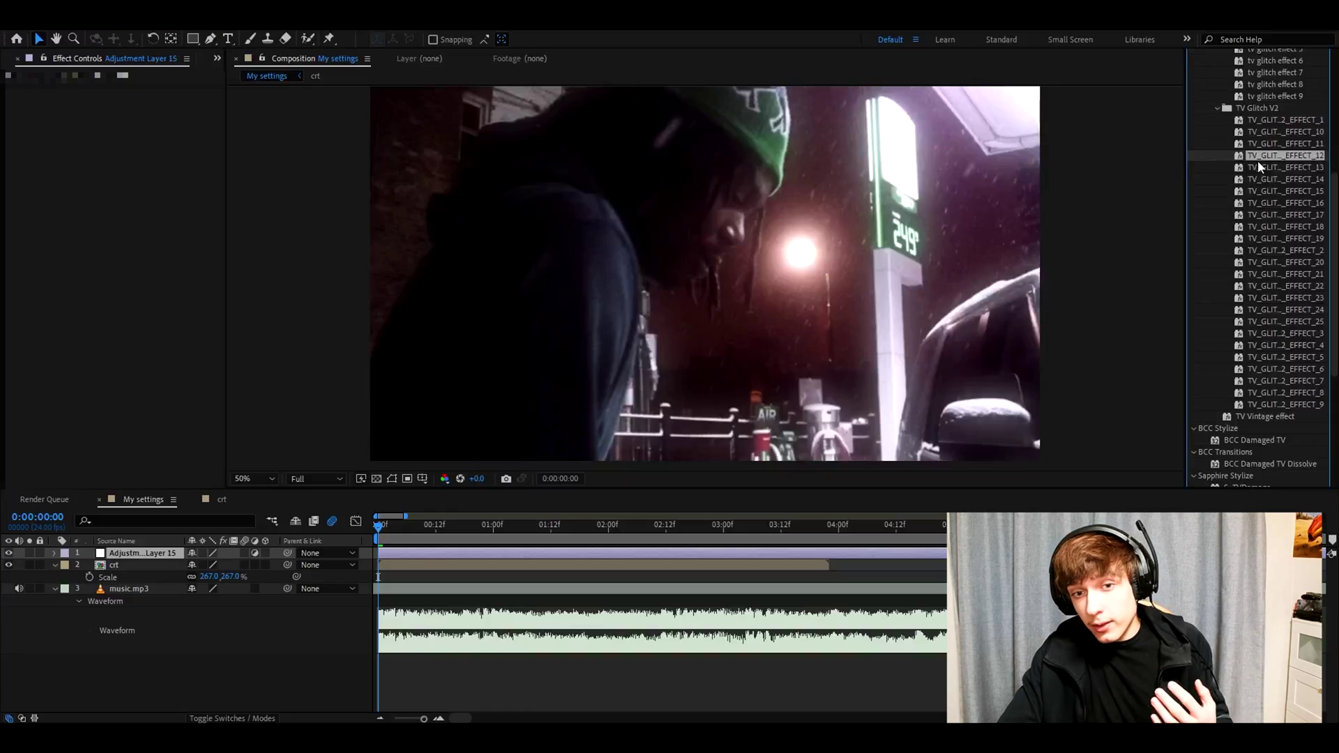
left_click(422, 530)
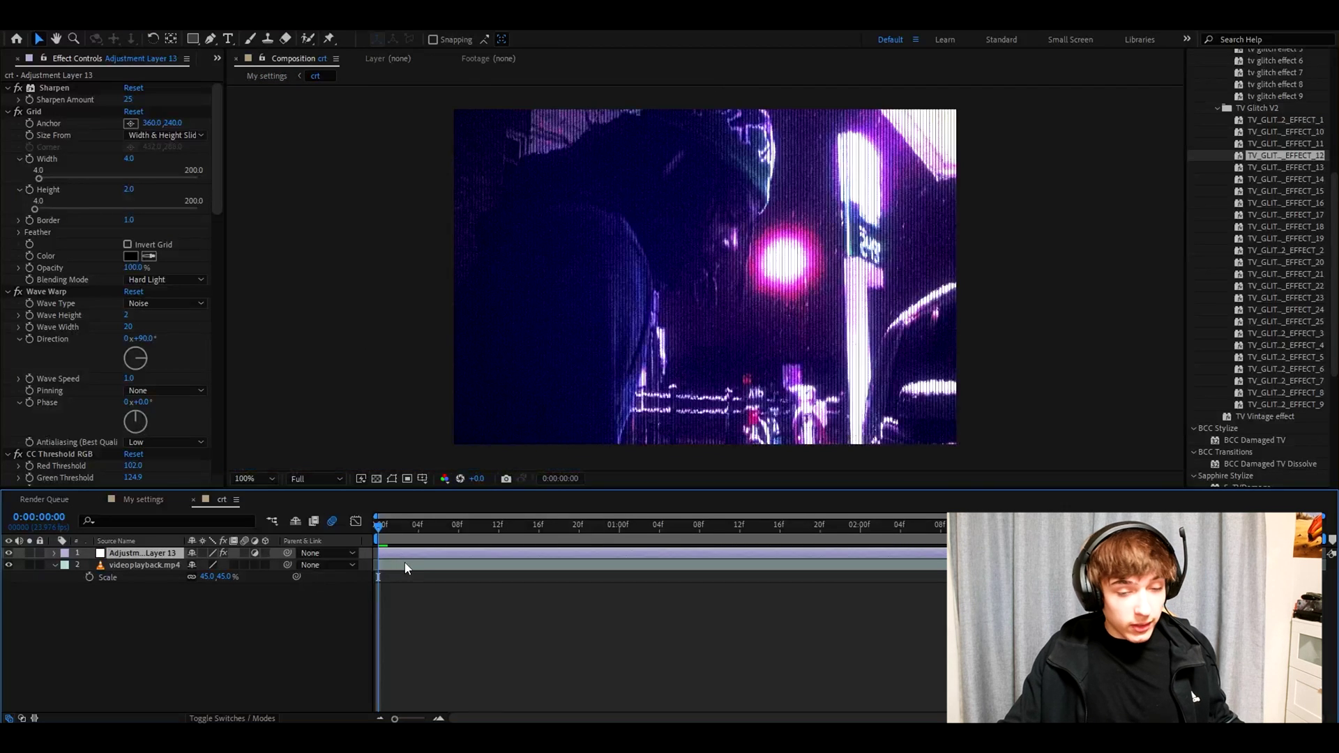
Step: Add a text layer reading CRT to the crt composition and place it directly beneath the adjustment layer
left_click(406, 567)
left_click(405, 555)
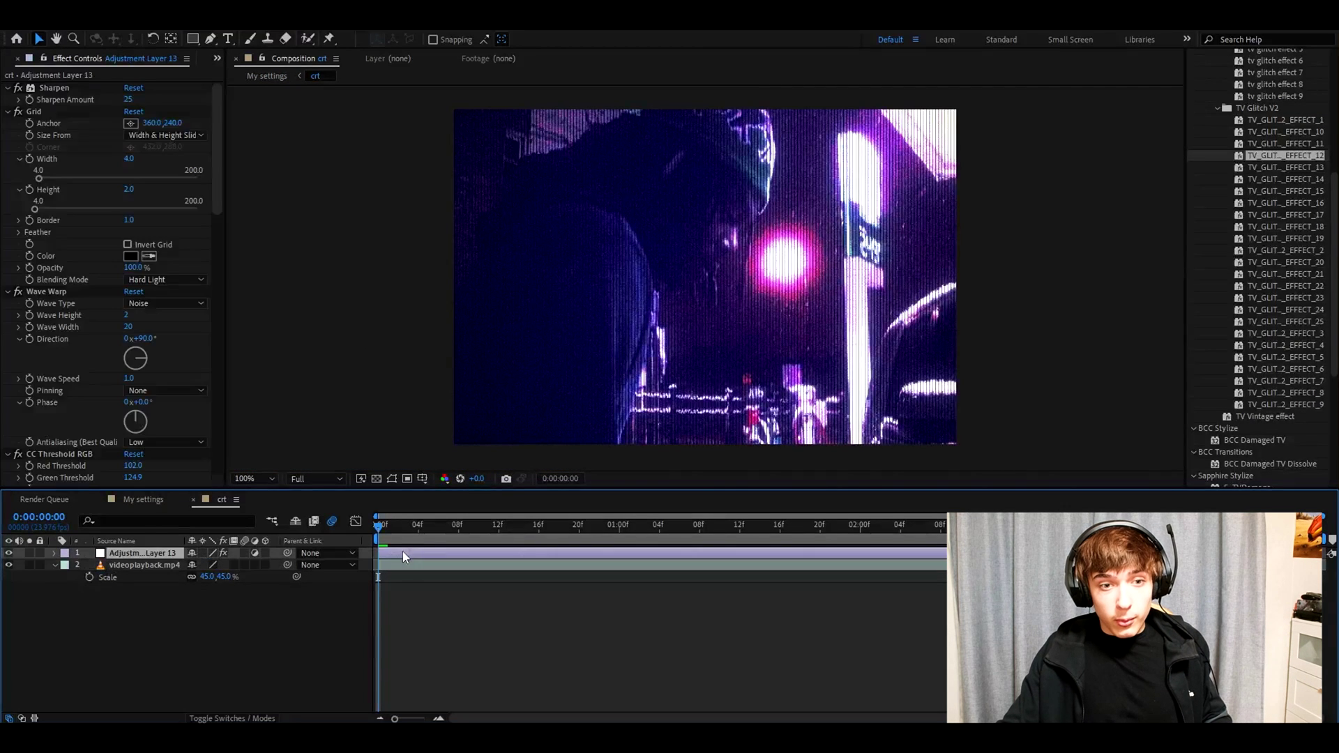
left_click(228, 38)
left_click(623, 371)
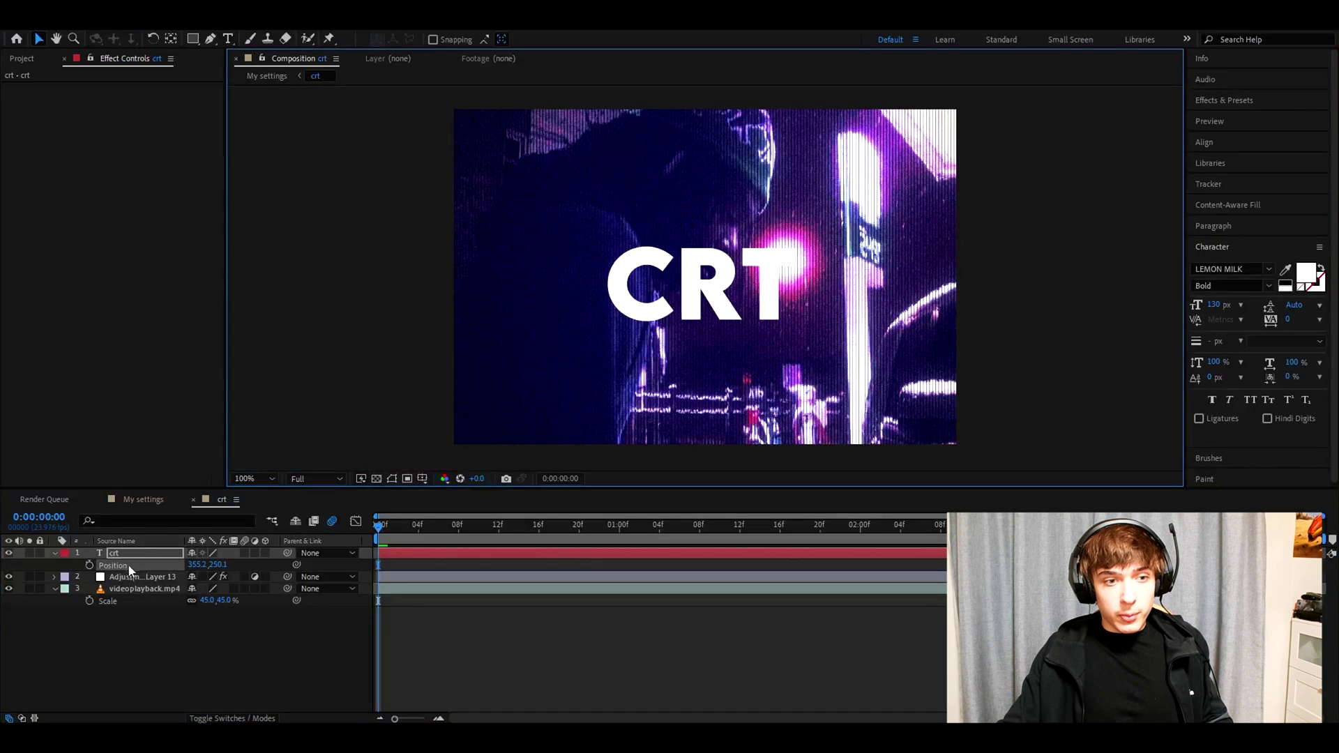
left_click(124, 577)
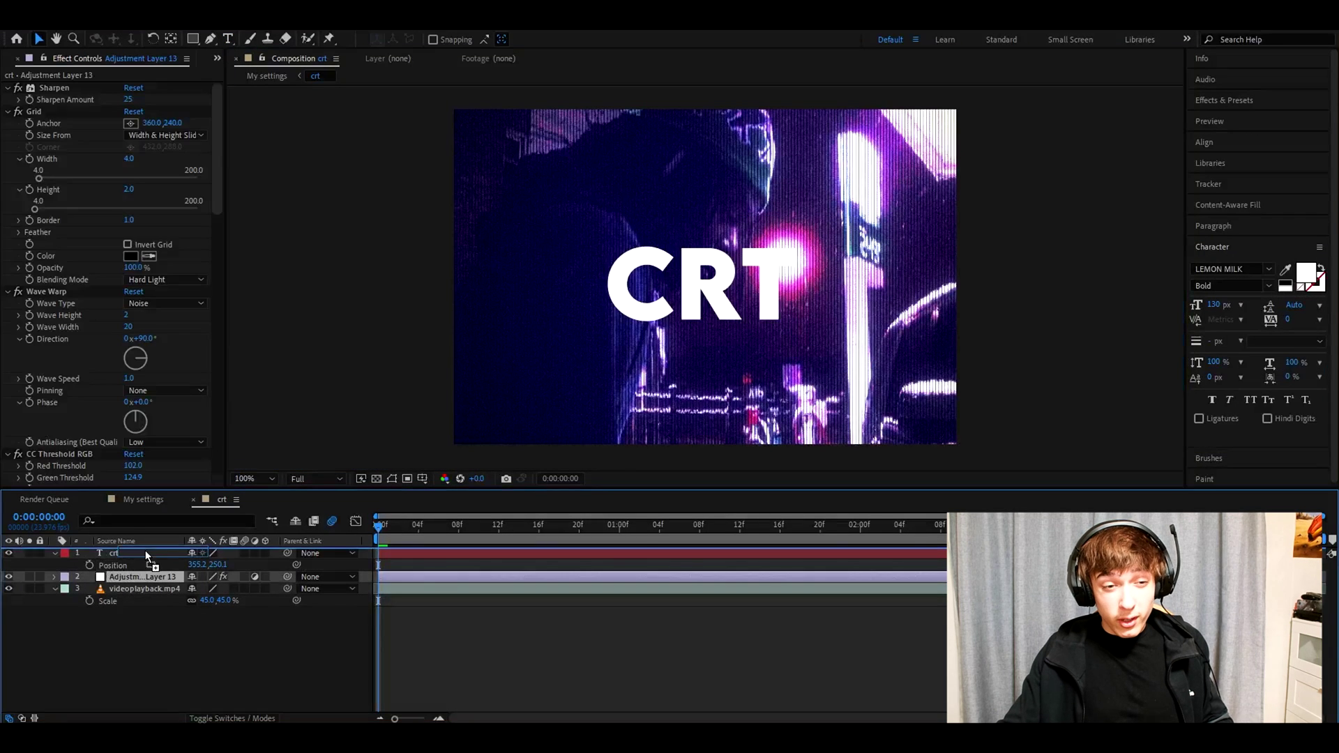
left_click_drag(145, 551, 146, 585)
Step: Pre-compose the CRT text layer into a new composition named text
right_click(398, 562)
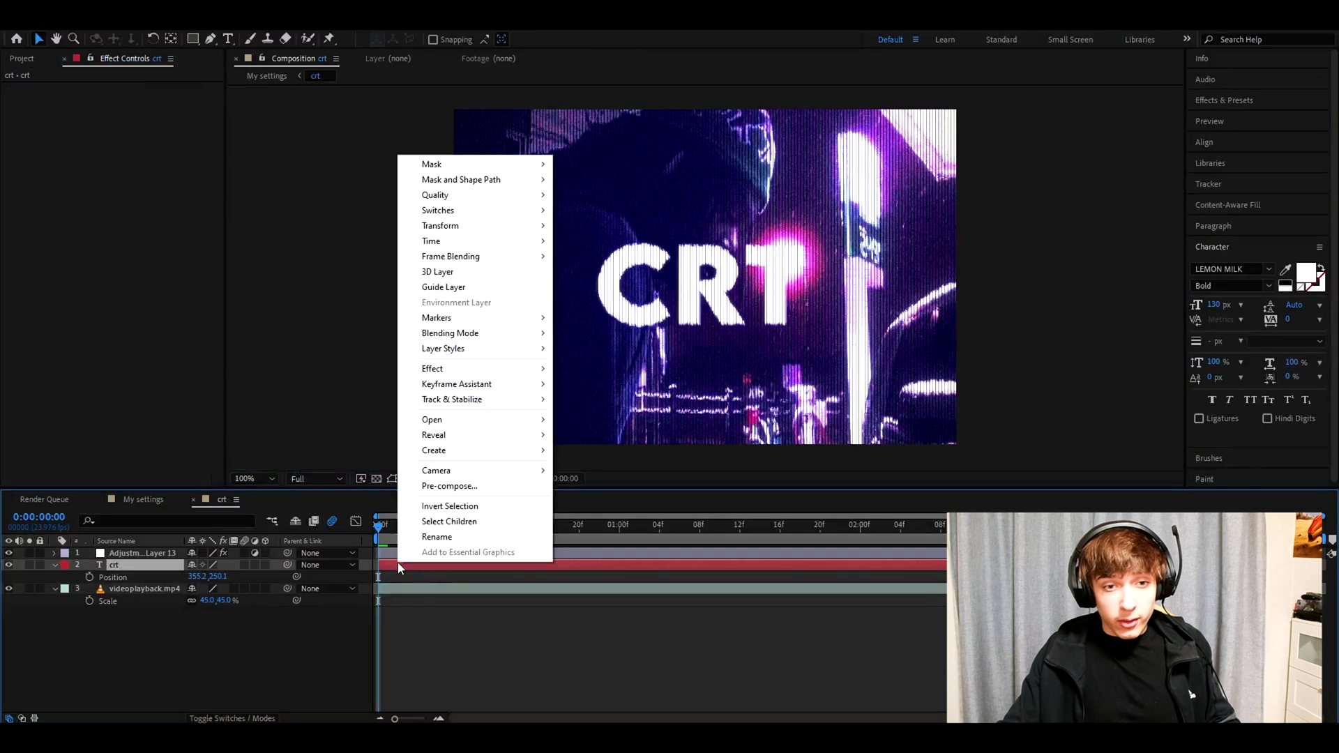
left_click(462, 489)
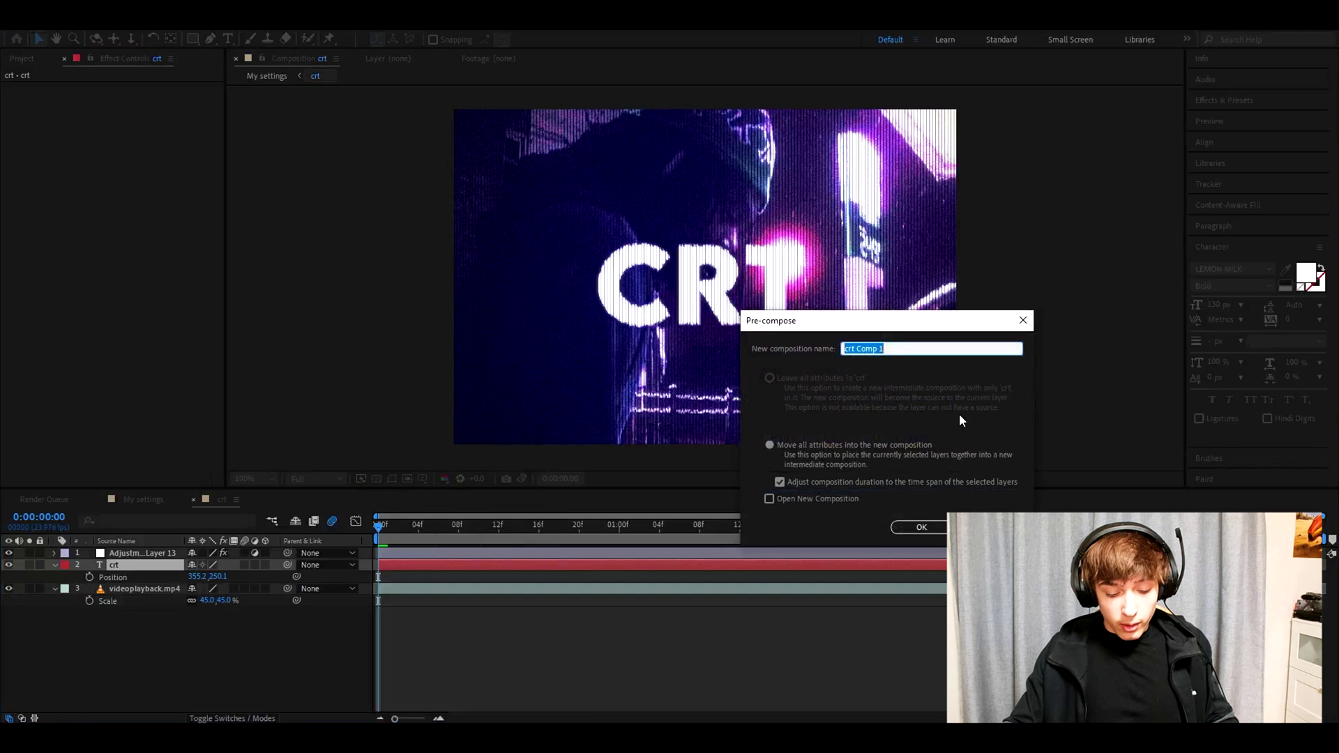
key("Return")
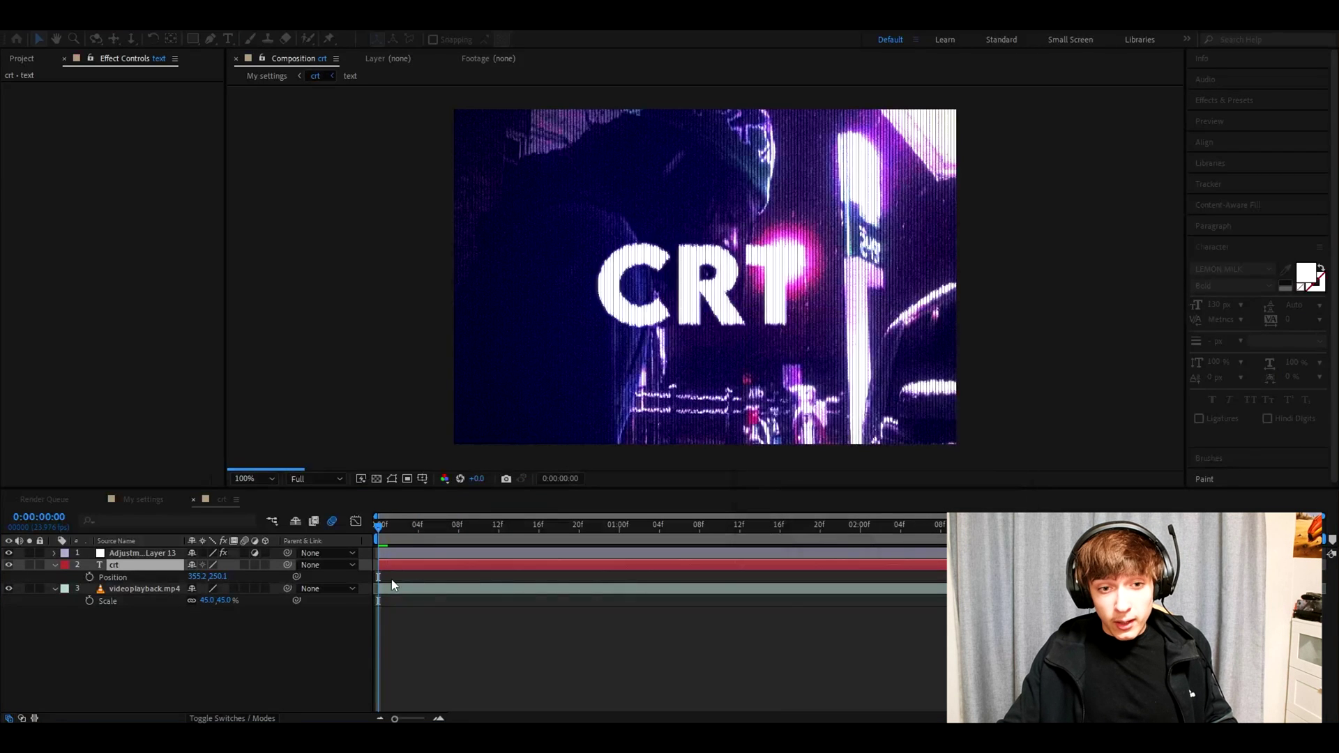
Step: Apply the saved CRT preset to the text layer inside the text composition, and check the crt composition at frame 5
double_click(396, 566)
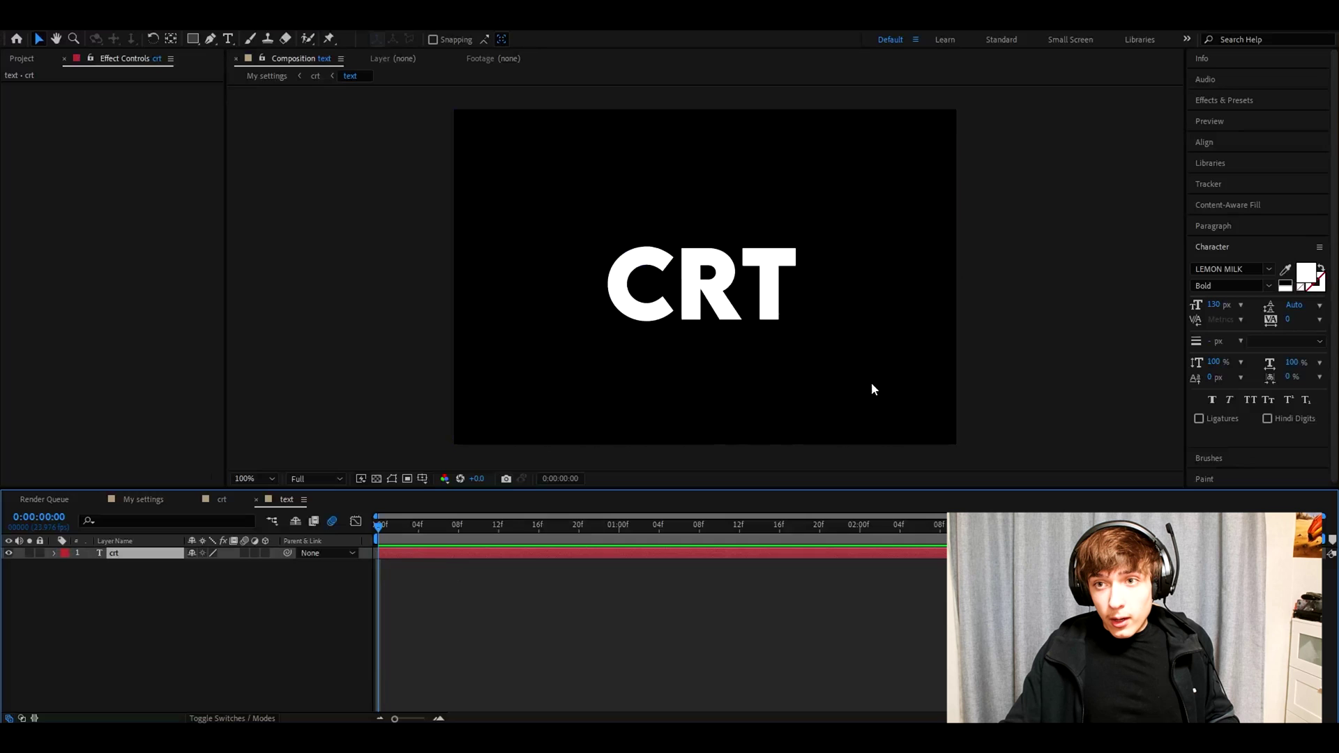
left_click(1226, 101)
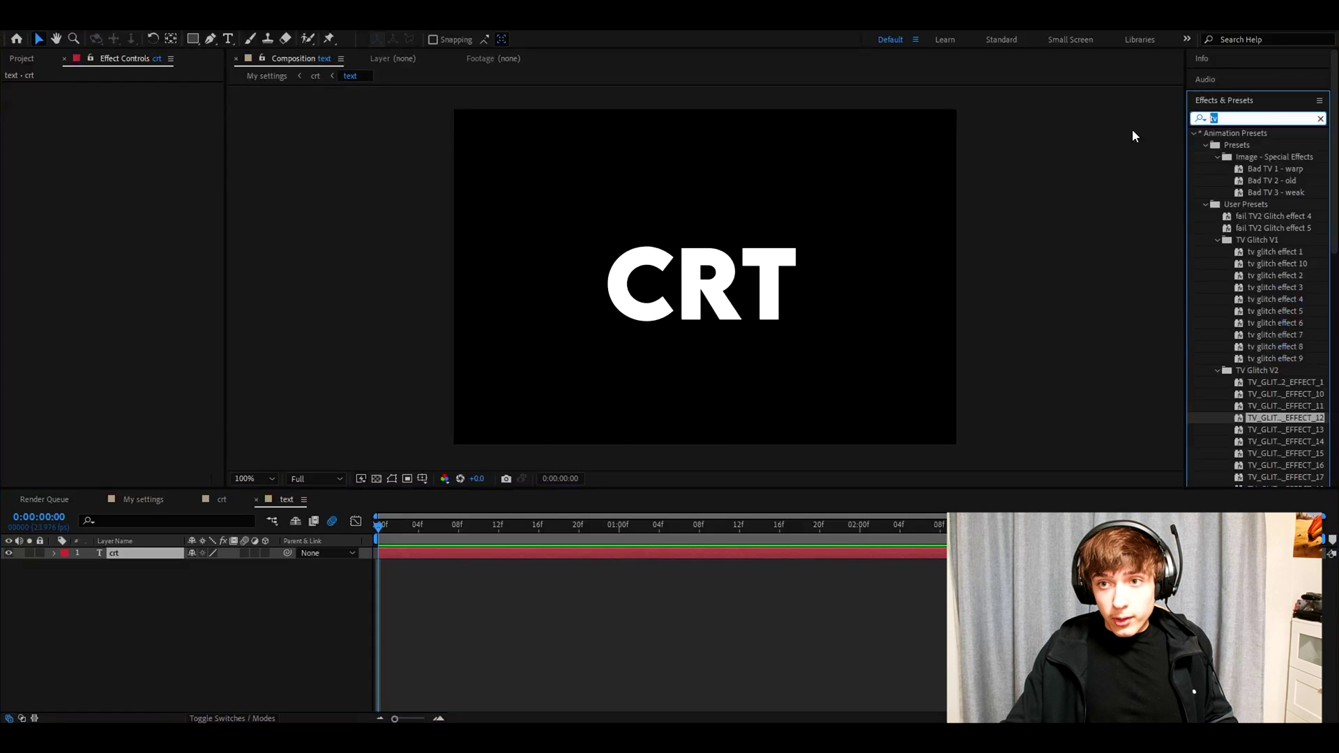
type("crt")
left_click_drag(1253, 168, 209, 453)
left_click(222, 500)
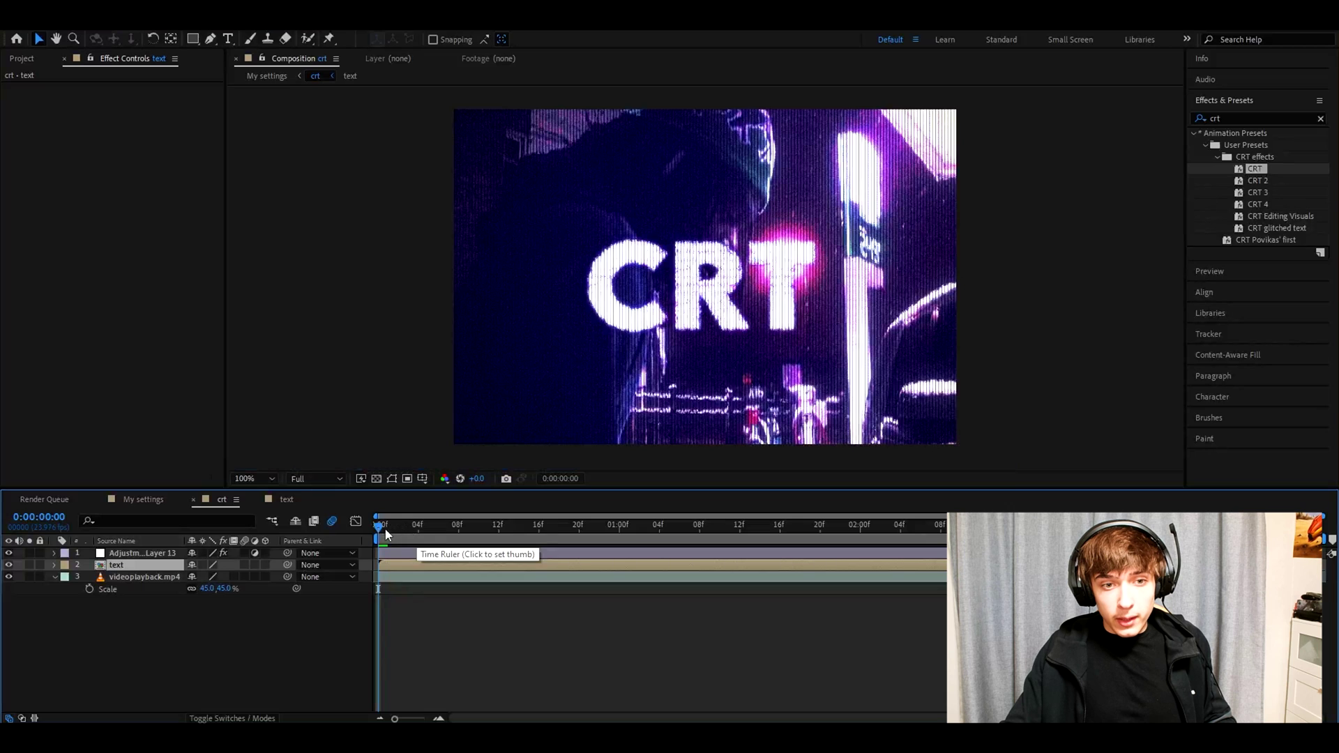
left_click(429, 531)
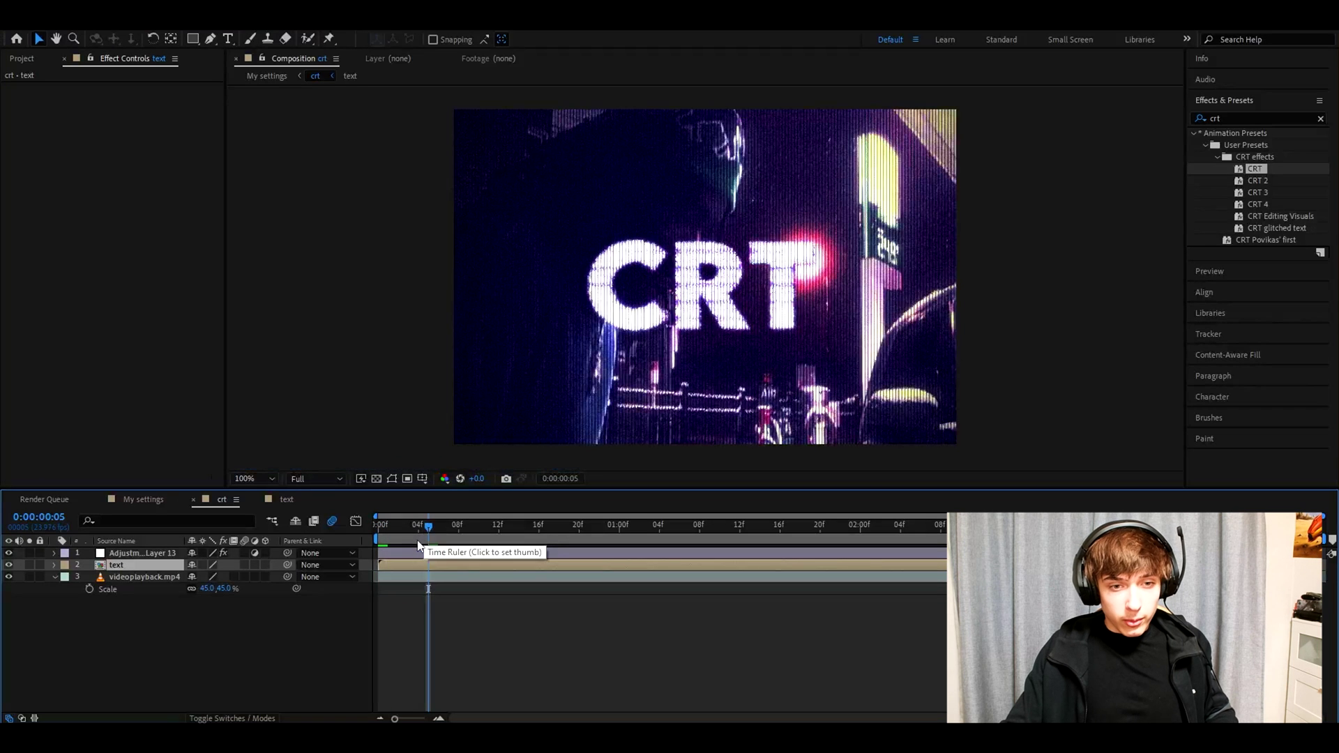